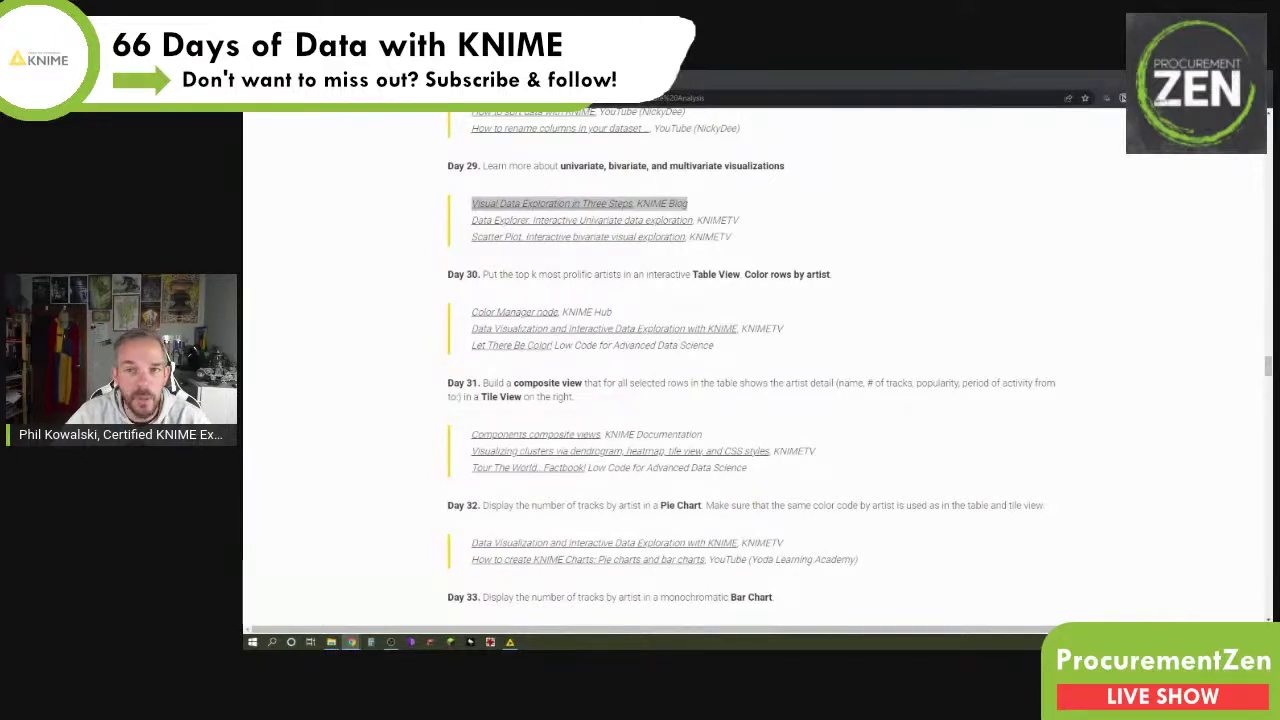
Switch to KNIME and examine the Top k Selector's output table, widening the number of tracks column
{"action": "key", "text": "alt+Tab"}
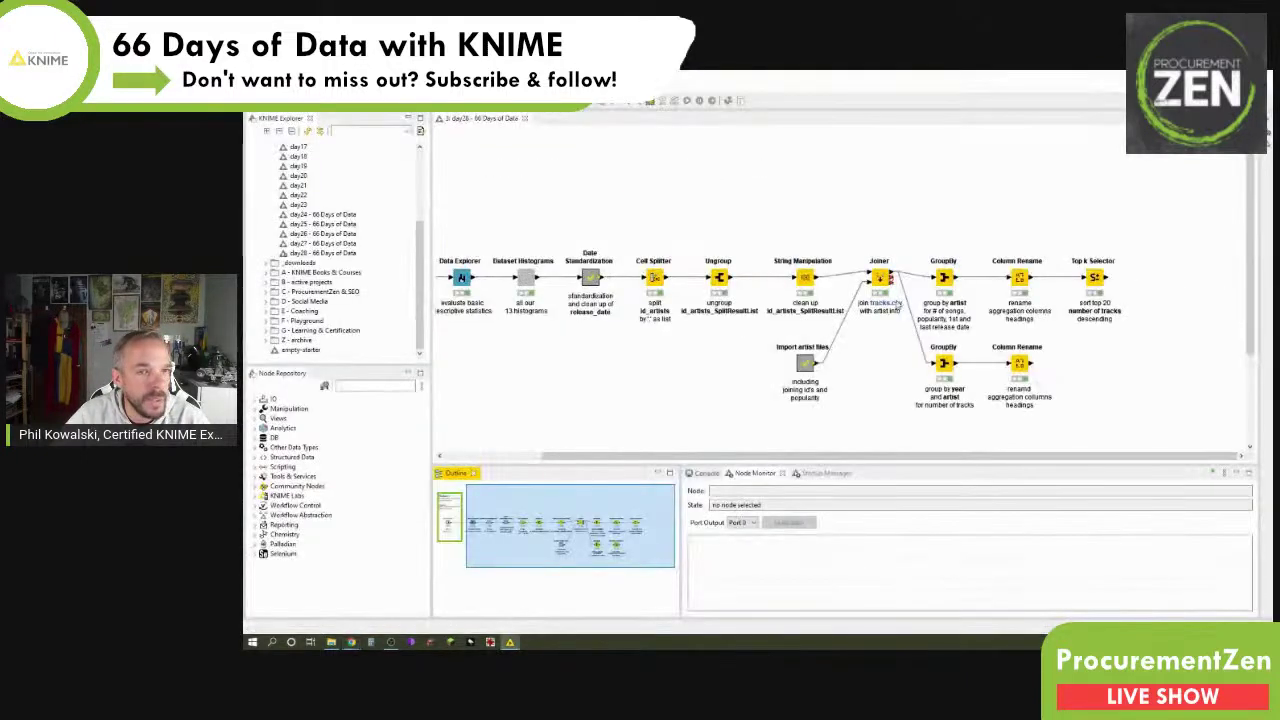
{"action": "left_click", "coordinate": [1094, 278]}
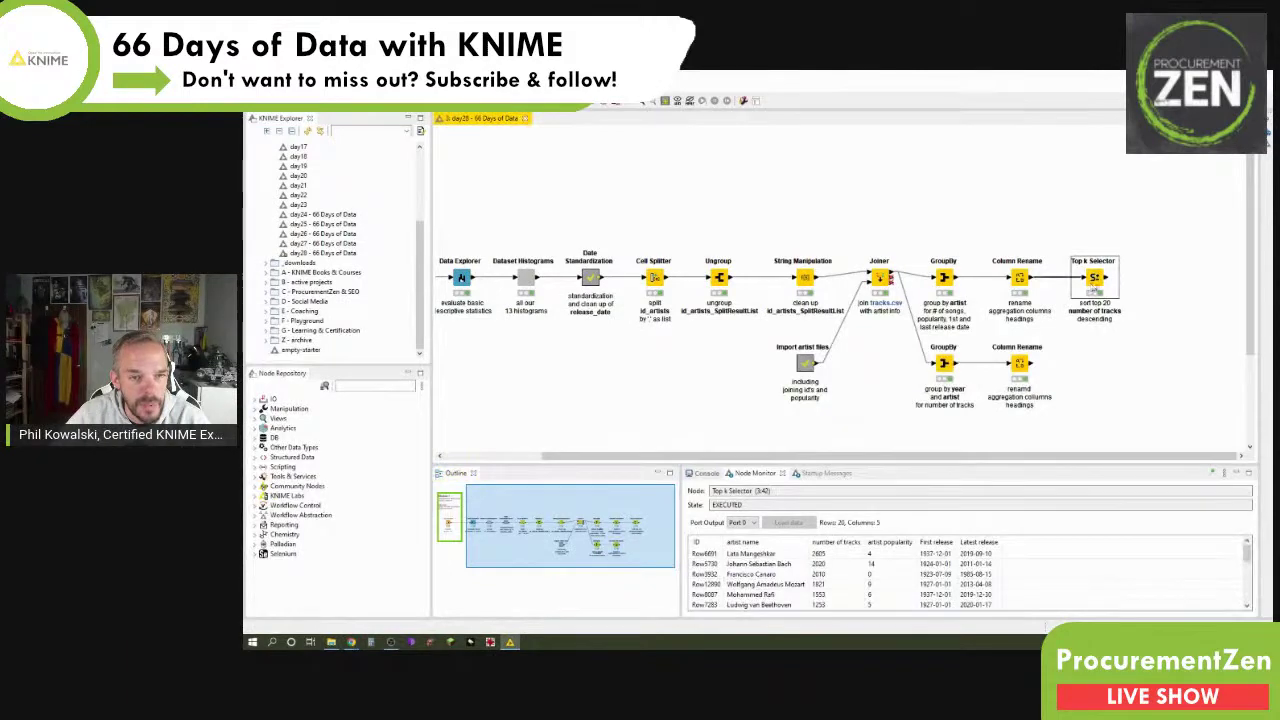
{"action": "right_click", "coordinate": [1094, 285]}
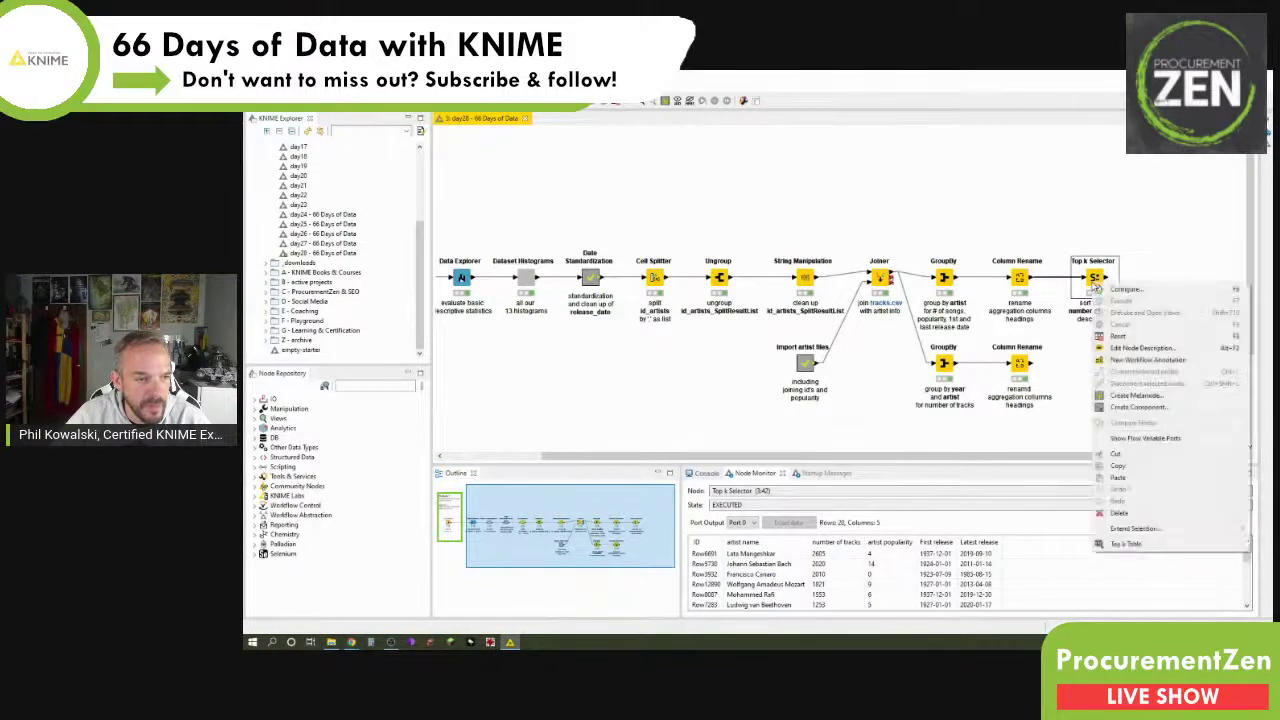
{"action": "left_click", "coordinate": [1114, 545]}
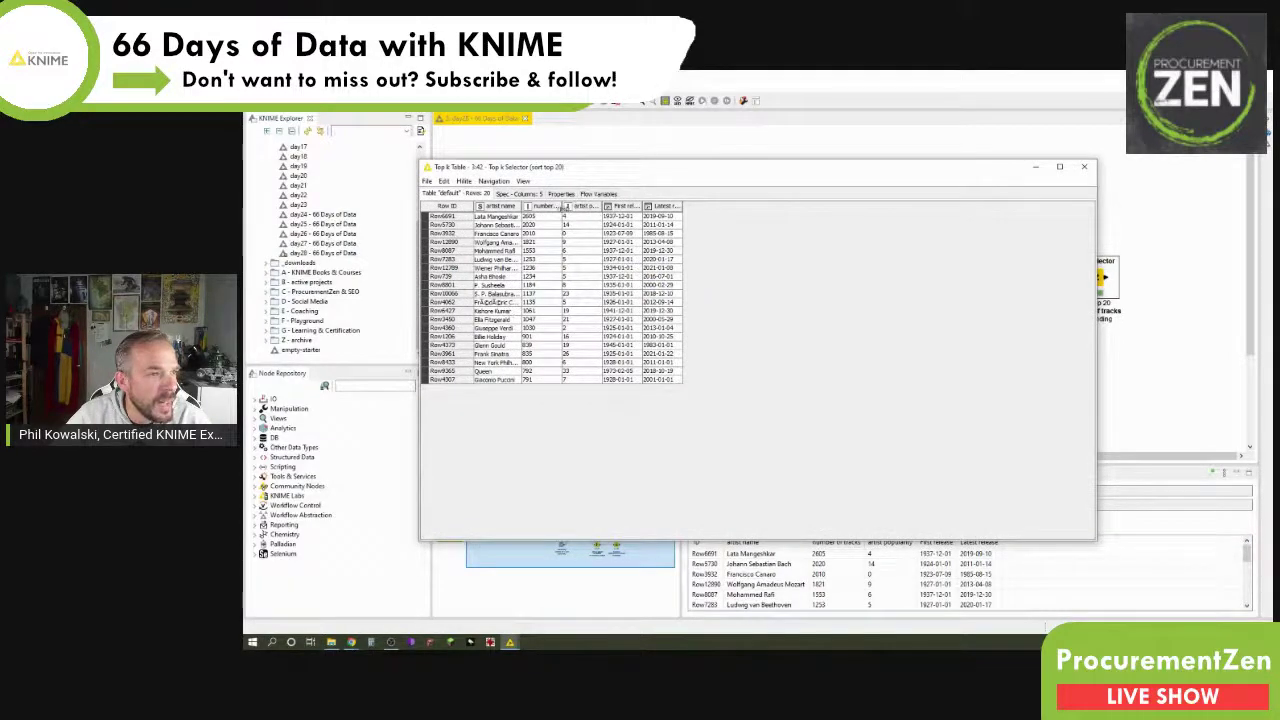
{"action": "left_click_drag", "start_coordinate": [563, 206], "coordinate": [641, 206]}
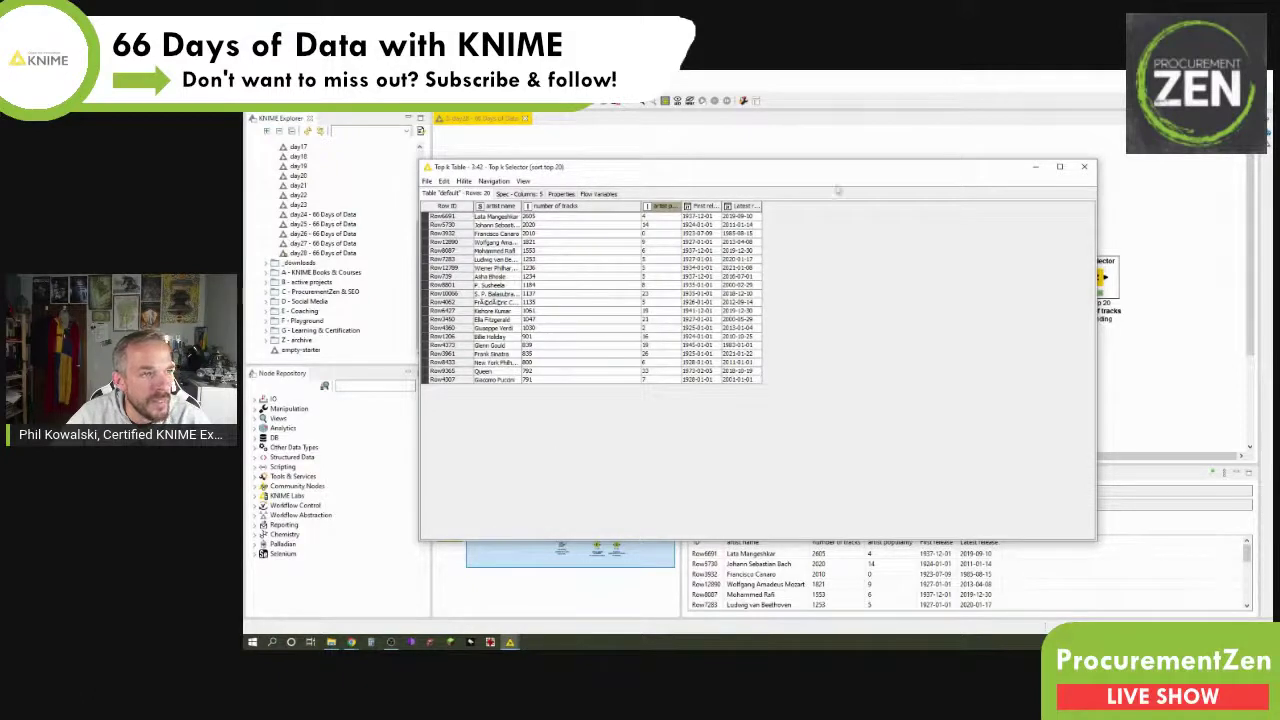
{"action": "left_click", "coordinate": [1091, 168]}
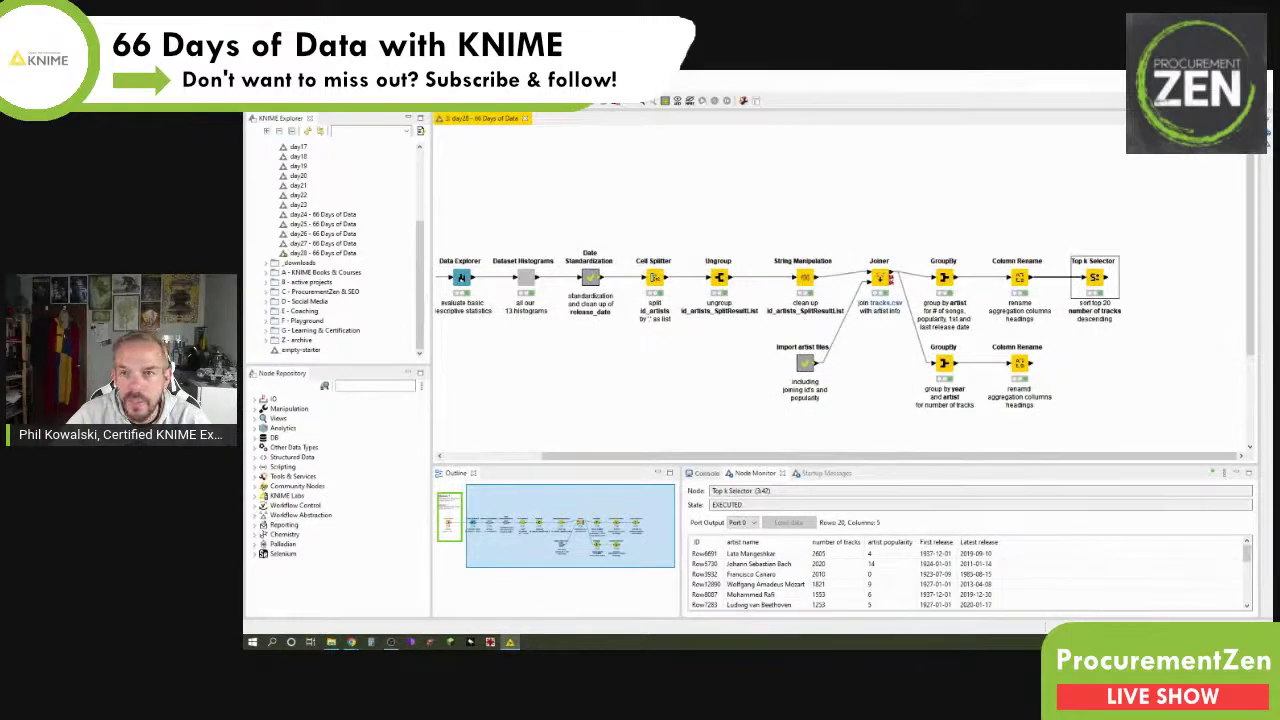
Switch to the browser to read the Day 30 task about the top k artists, and return to KNIME
{"action": "key", "text": "alt+Tab"}
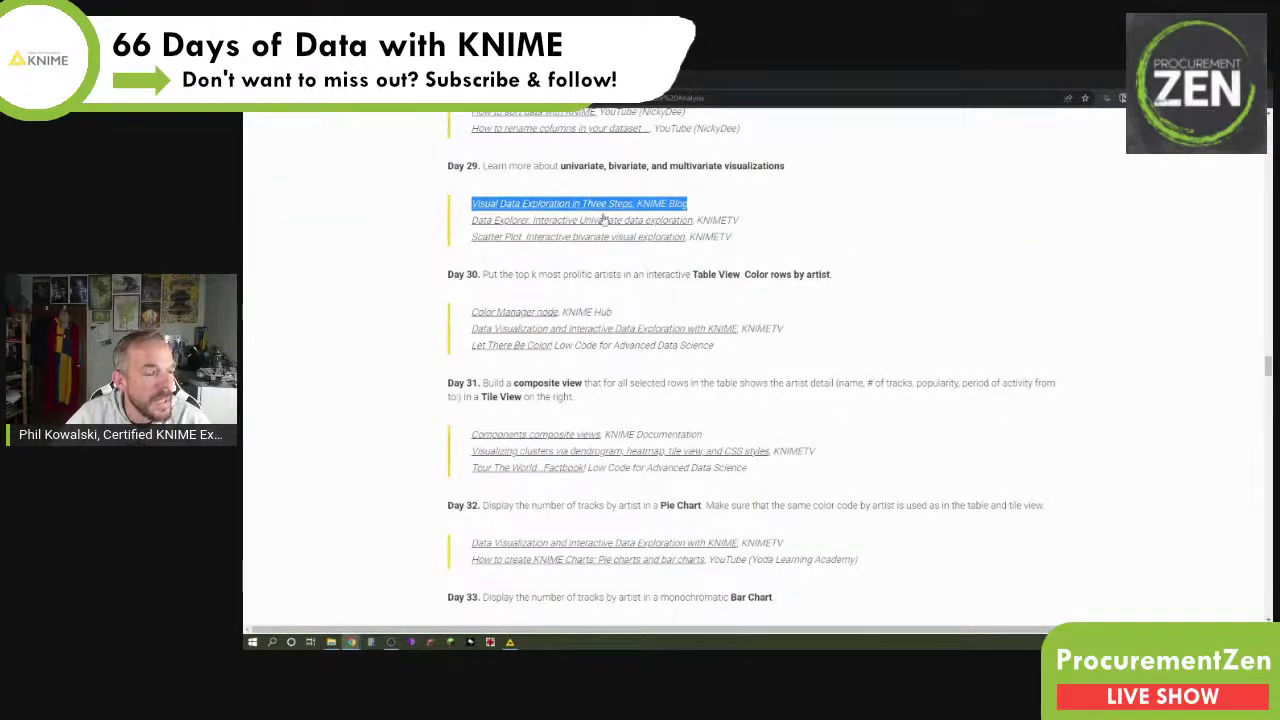
{"action": "left_click_drag", "start_coordinate": [609, 274], "coordinate": [494, 274]}
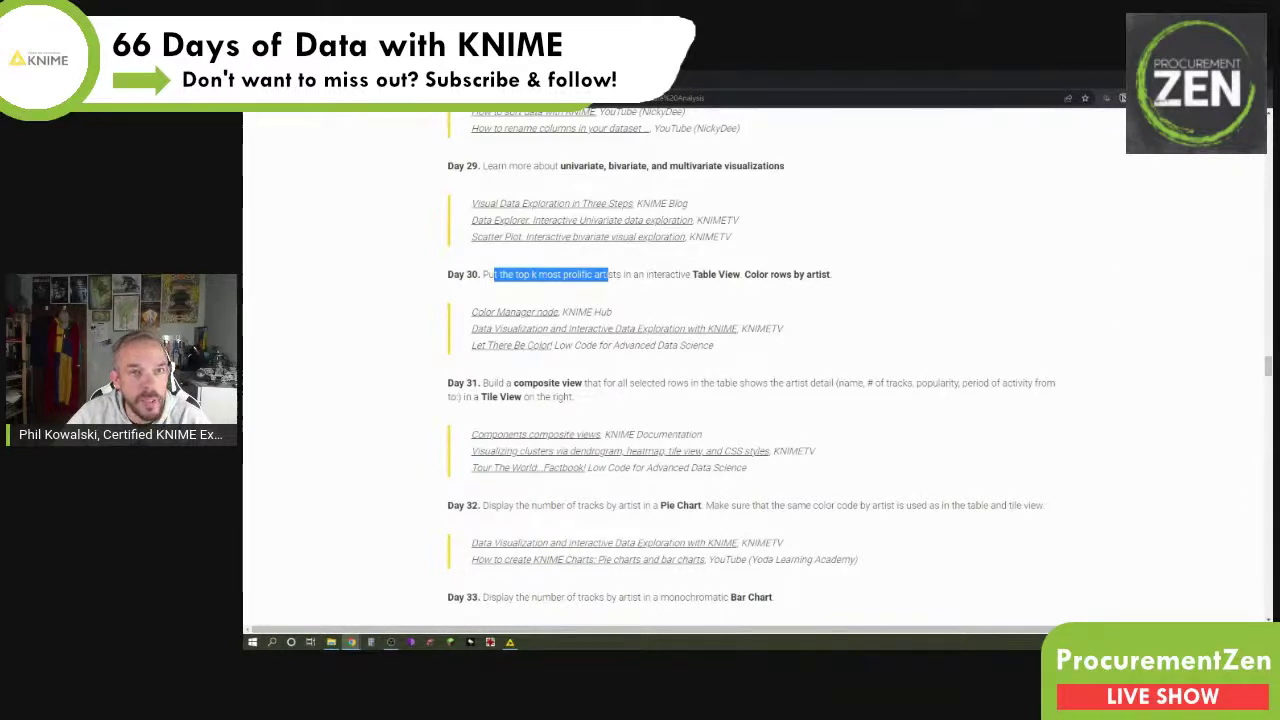
{"action": "key", "text": "alt+Tab"}
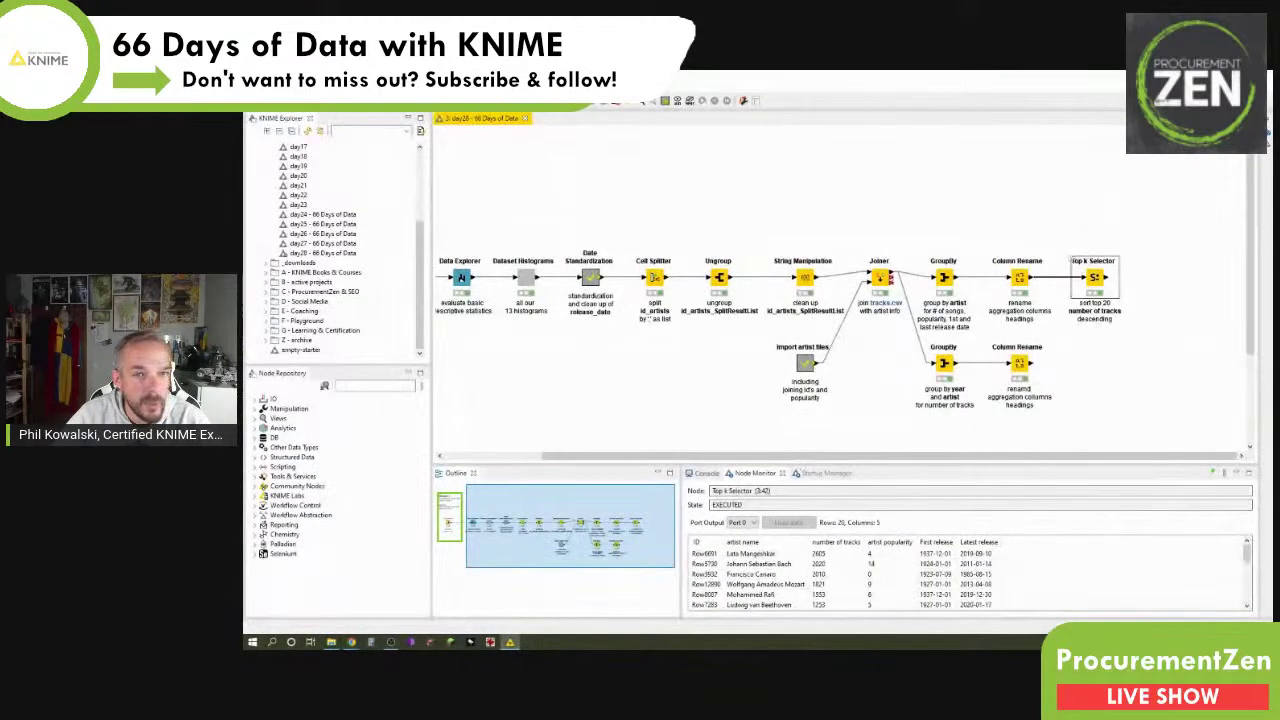
Add a Color Manager node after the Top k Selector and connect the Top k Selector's output to it
{"action": "left_click", "coordinate": [393, 386]}
{"action": "type", "text": "color manager"}
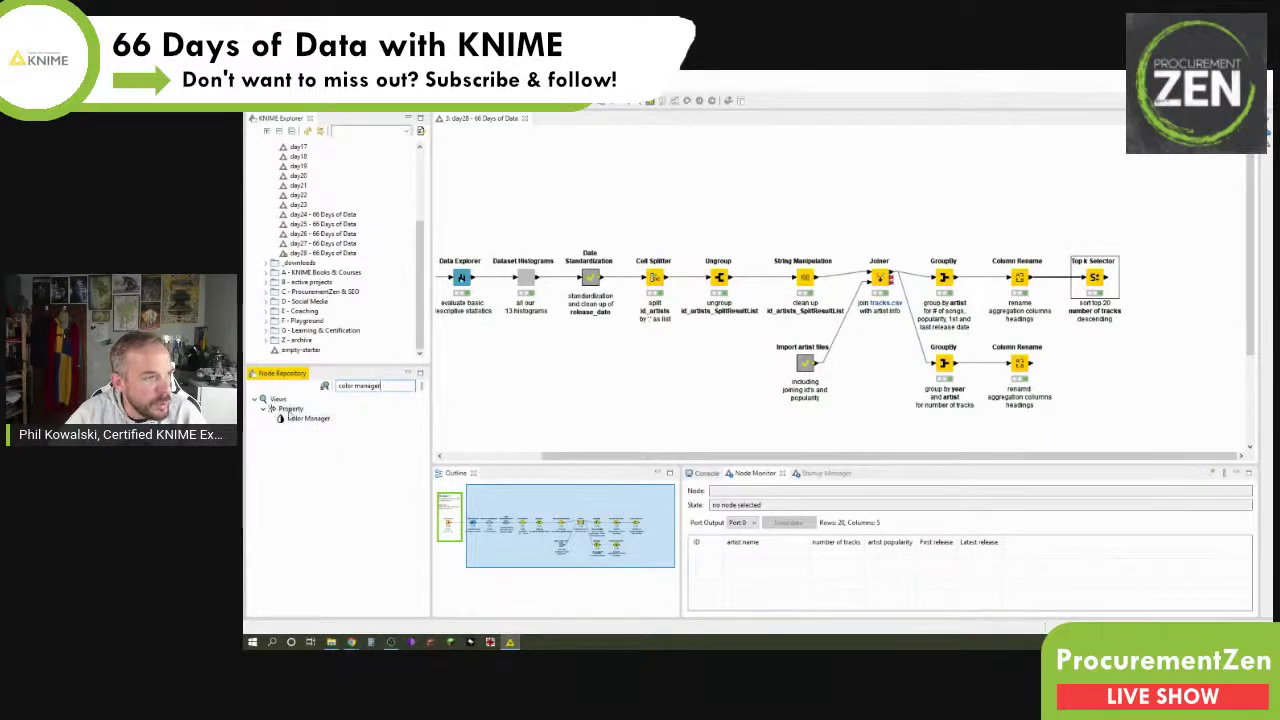
{"action": "left_click_drag", "start_coordinate": [284, 421], "coordinate": [1158, 280]}
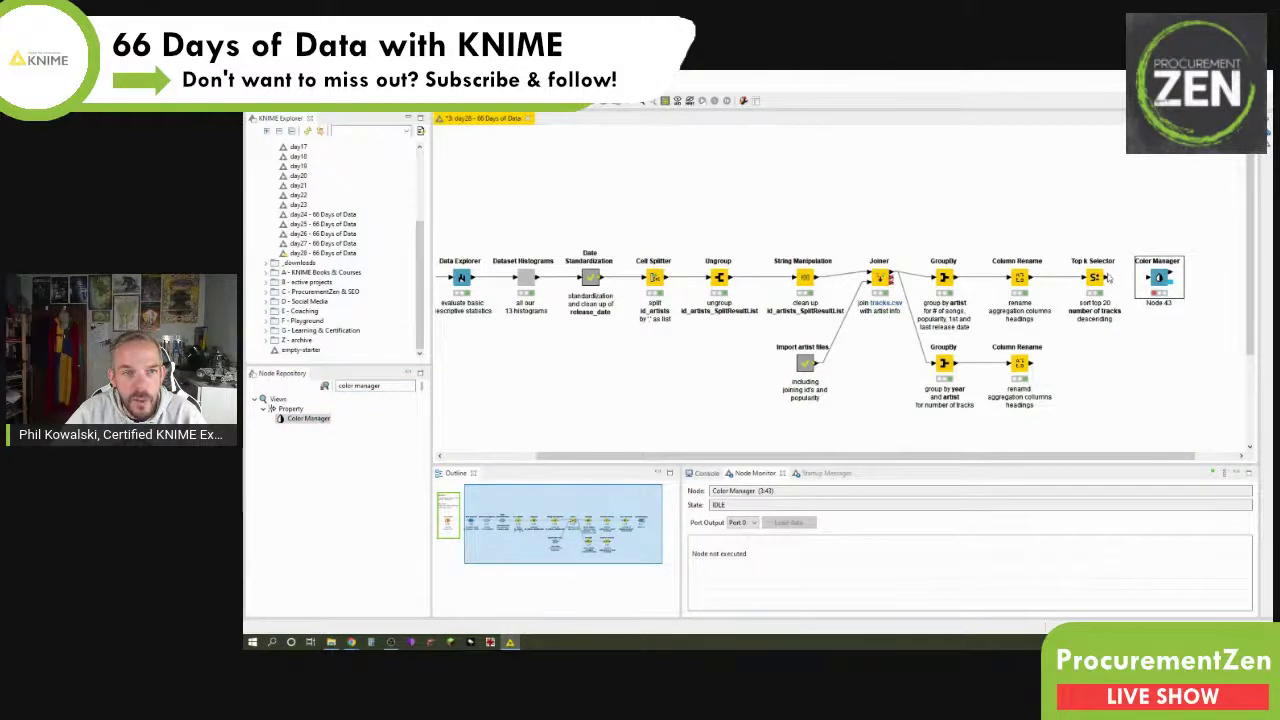
{"action": "left_click_drag", "start_coordinate": [1108, 283], "coordinate": [1148, 279]}
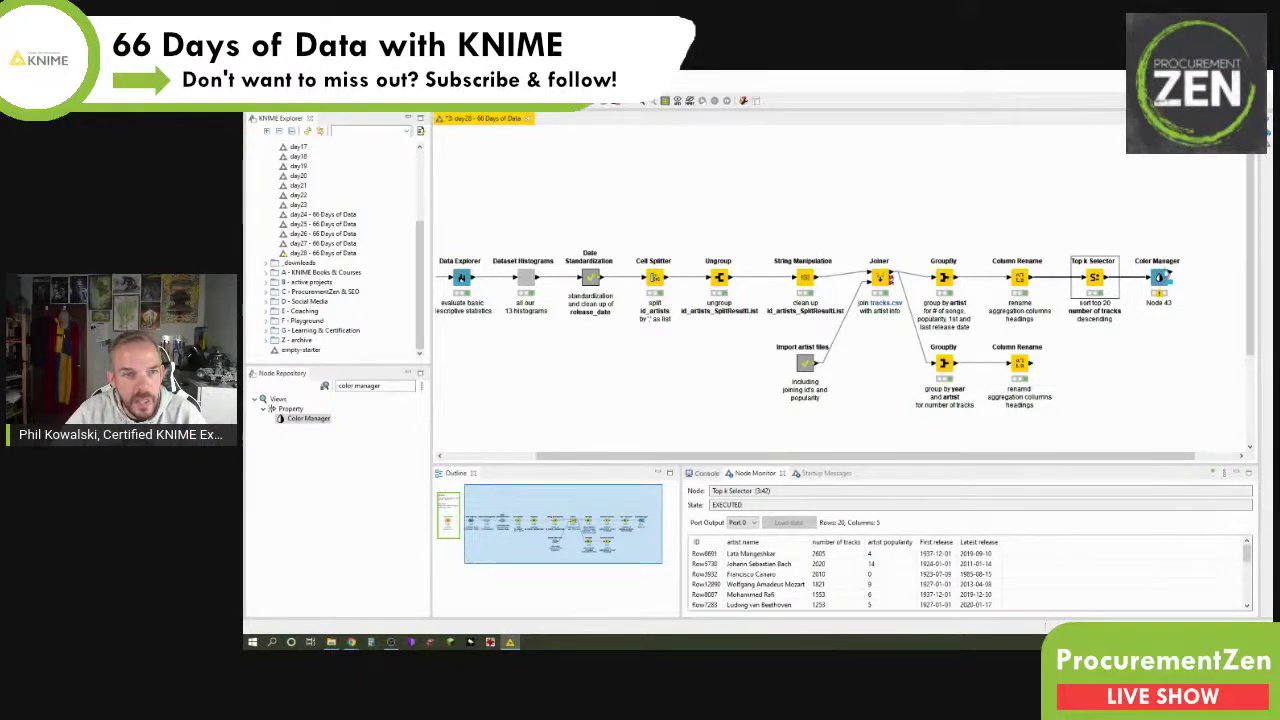
Open the Color Manager's configuration and look through the colors assigned to the artist name values
{"action": "left_click", "coordinate": [1158, 279]}
{"action": "double_click", "coordinate": [1158, 279]}
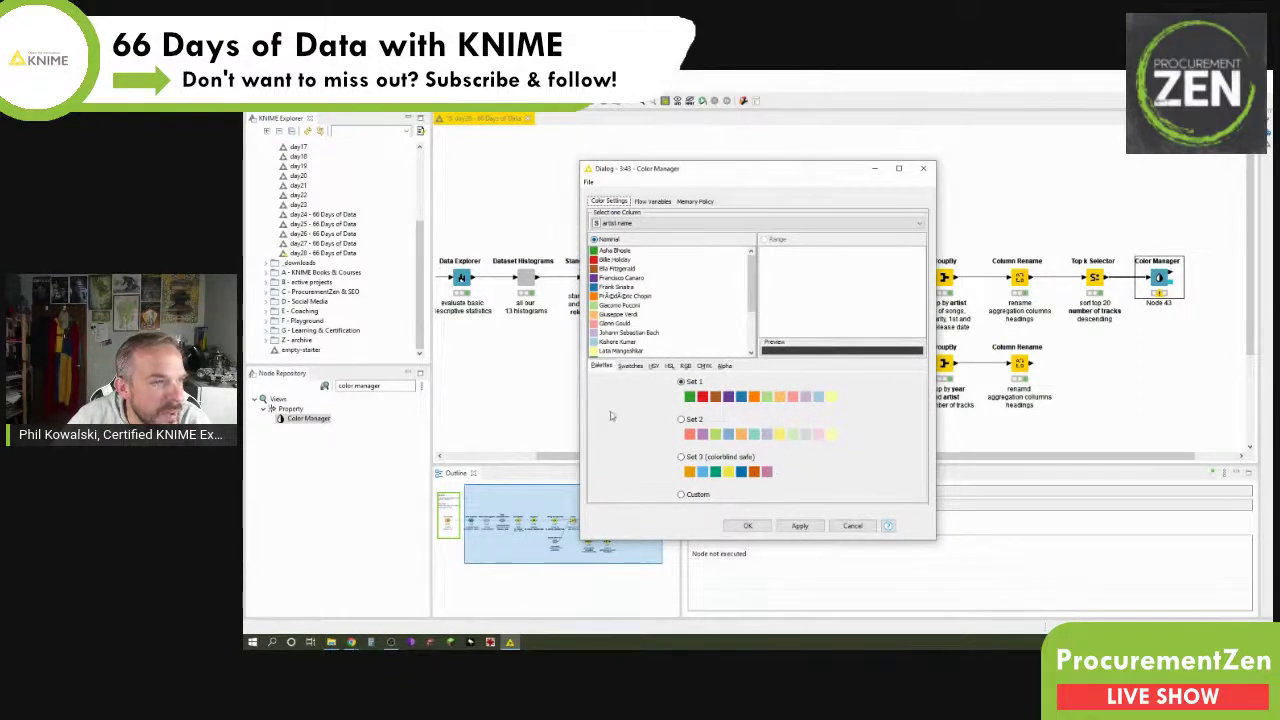
{"action": "left_click_drag", "start_coordinate": [755, 290], "coordinate": [745, 373]}
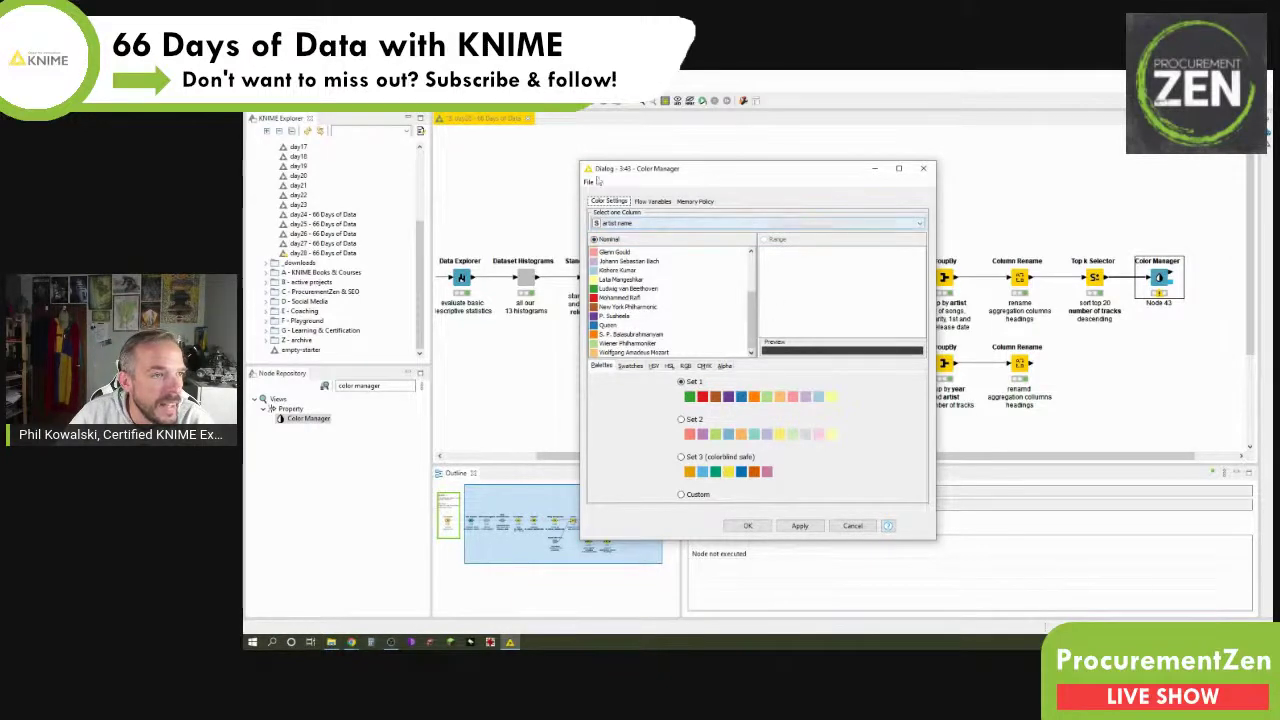
Try number of tracks, artist popularity and First release as the color column, and return to artist name
{"action": "left_click", "coordinate": [721, 224]}
{"action": "left_click", "coordinate": [721, 242]}
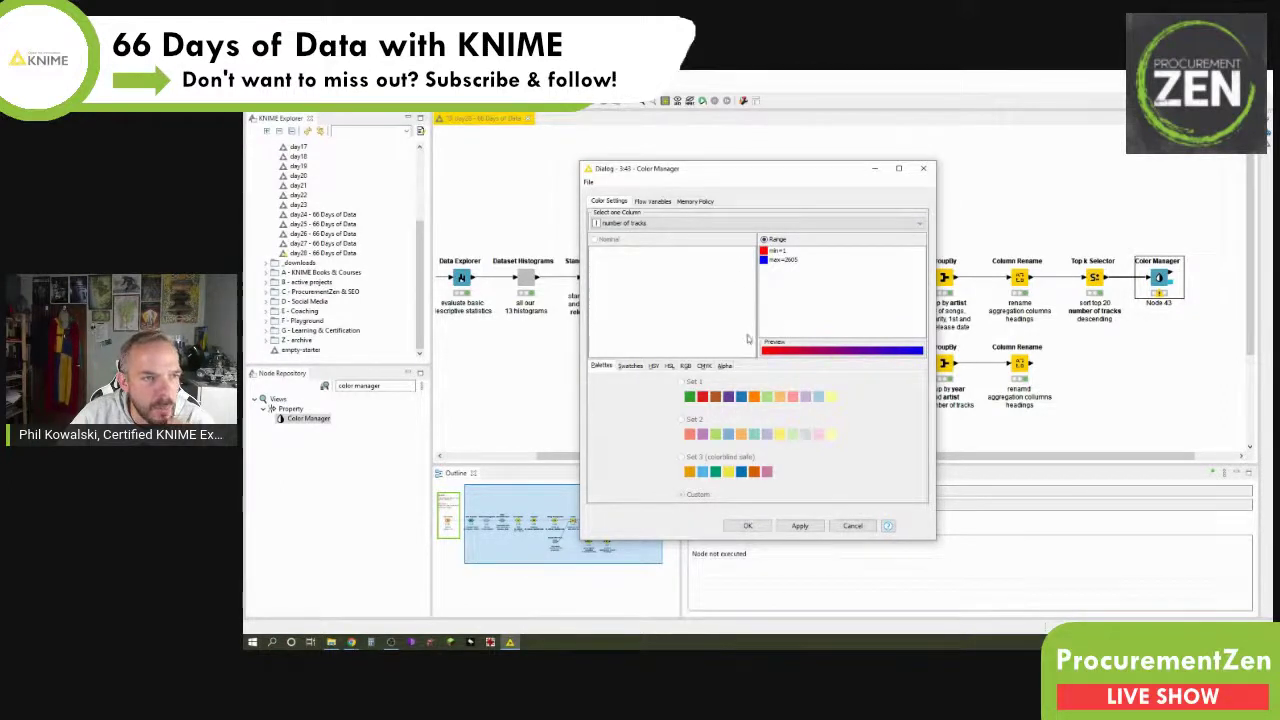
{"action": "left_click", "coordinate": [655, 223]}
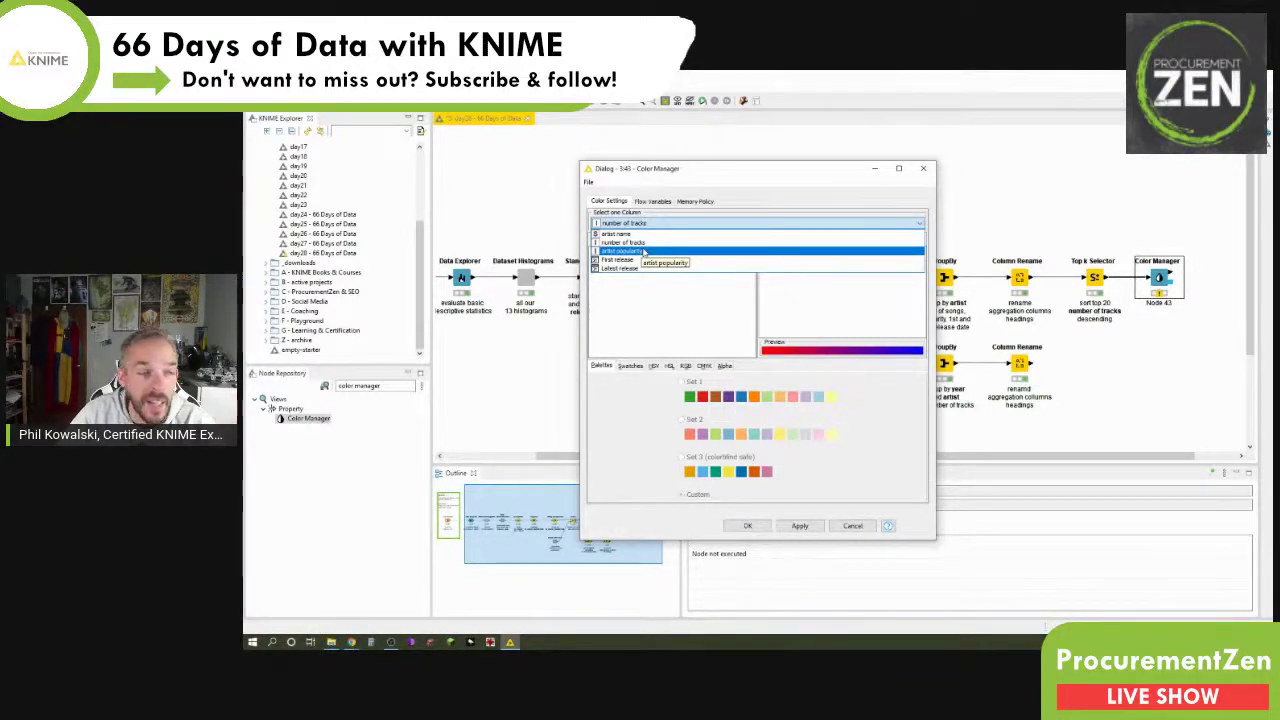
{"action": "left_click", "coordinate": [645, 252]}
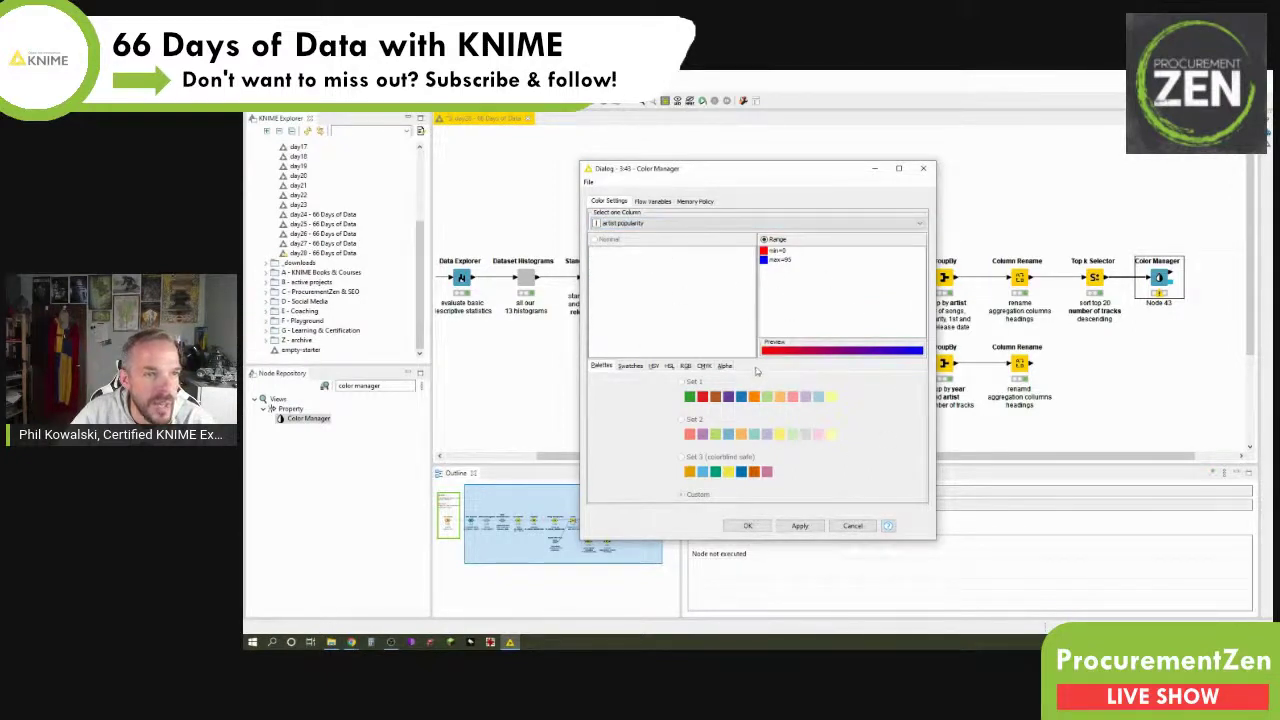
{"action": "left_click", "coordinate": [643, 224]}
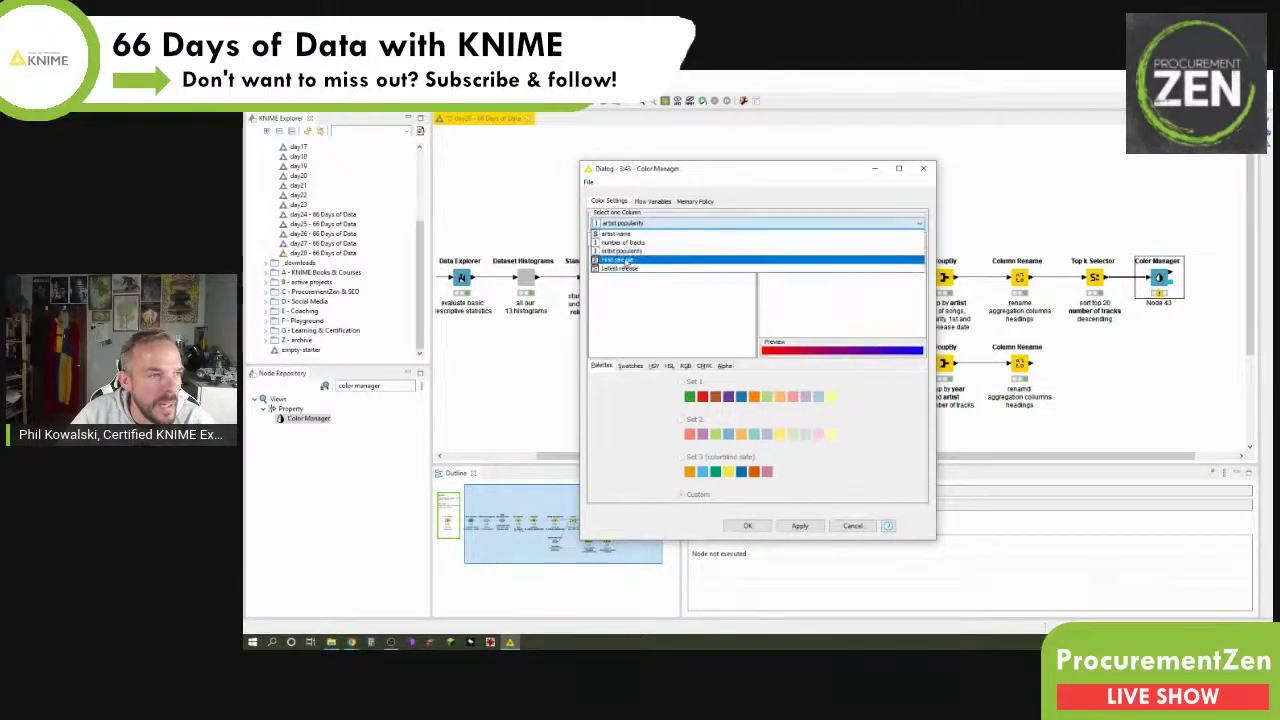
{"action": "left_click", "coordinate": [624, 259]}
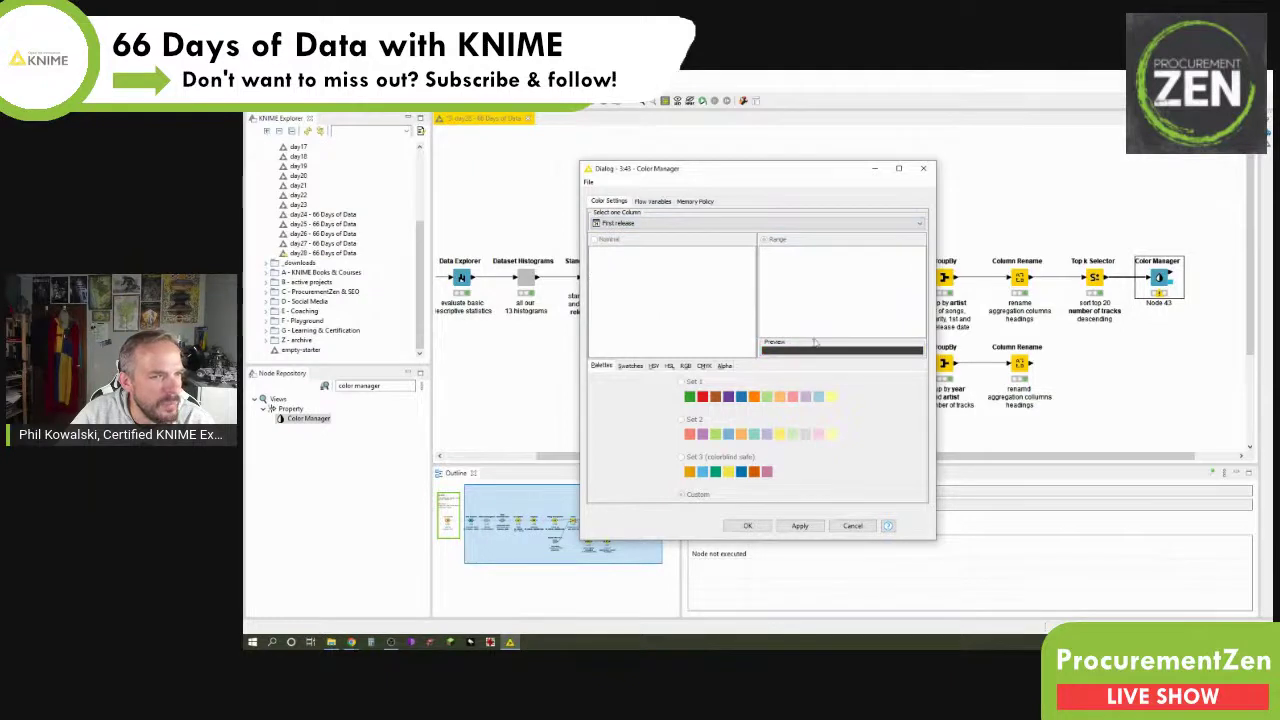
{"action": "left_click", "coordinate": [637, 224]}
{"action": "left_click", "coordinate": [634, 233]}
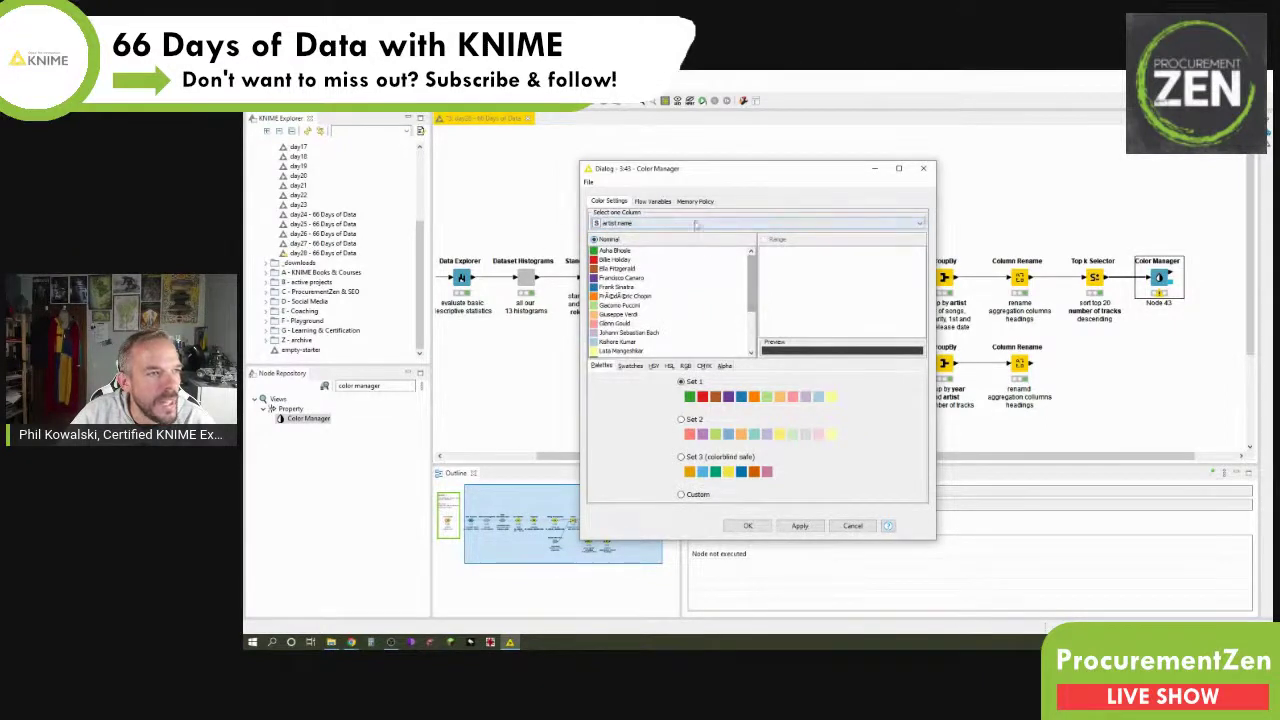
Try the Custom palette option for the first artist and look at the available color swatches
{"action": "left_click", "coordinate": [622, 254]}
{"action": "left_click", "coordinate": [683, 497]}
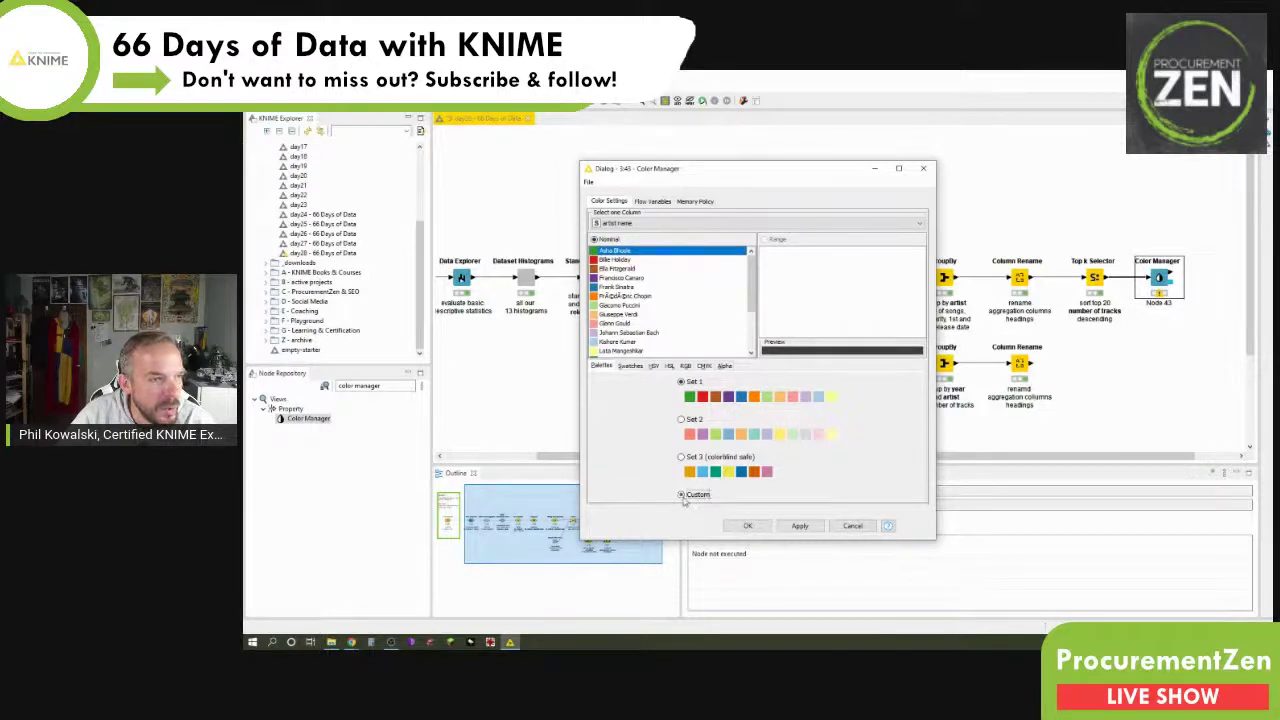
{"action": "left_click", "coordinate": [697, 496]}
{"action": "left_click", "coordinate": [629, 366]}
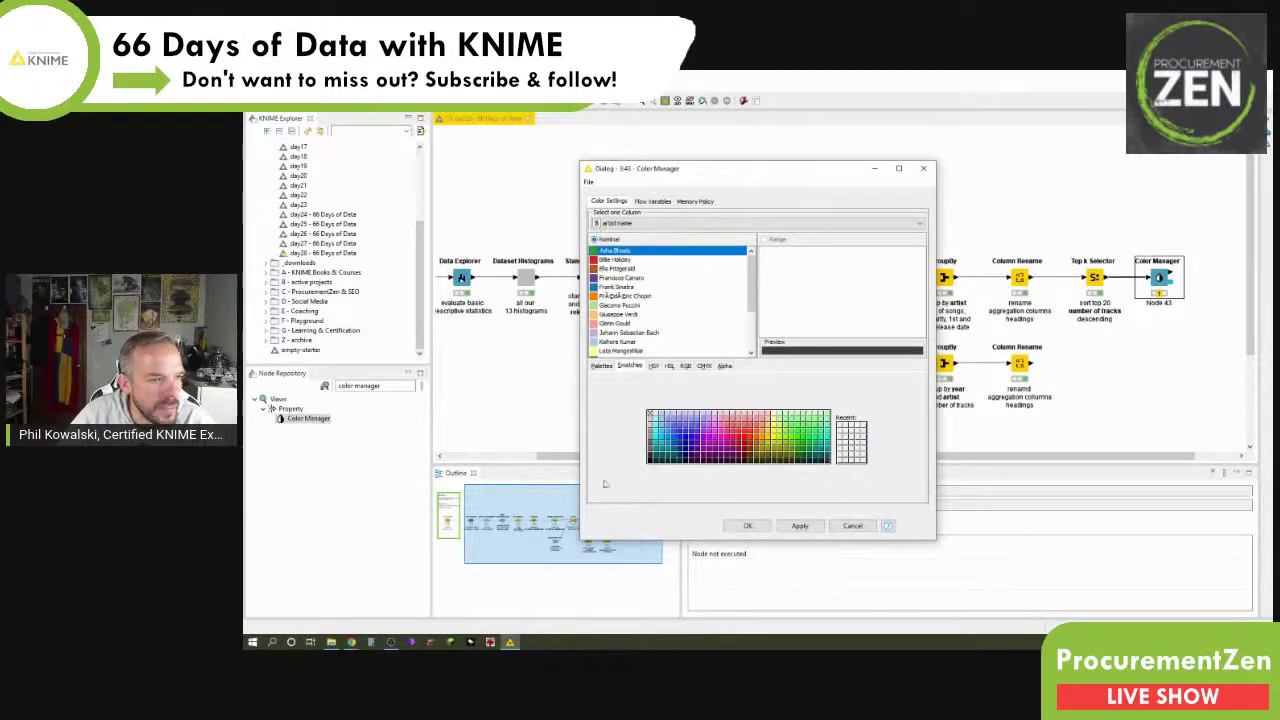
{"action": "left_click", "coordinate": [602, 366]}
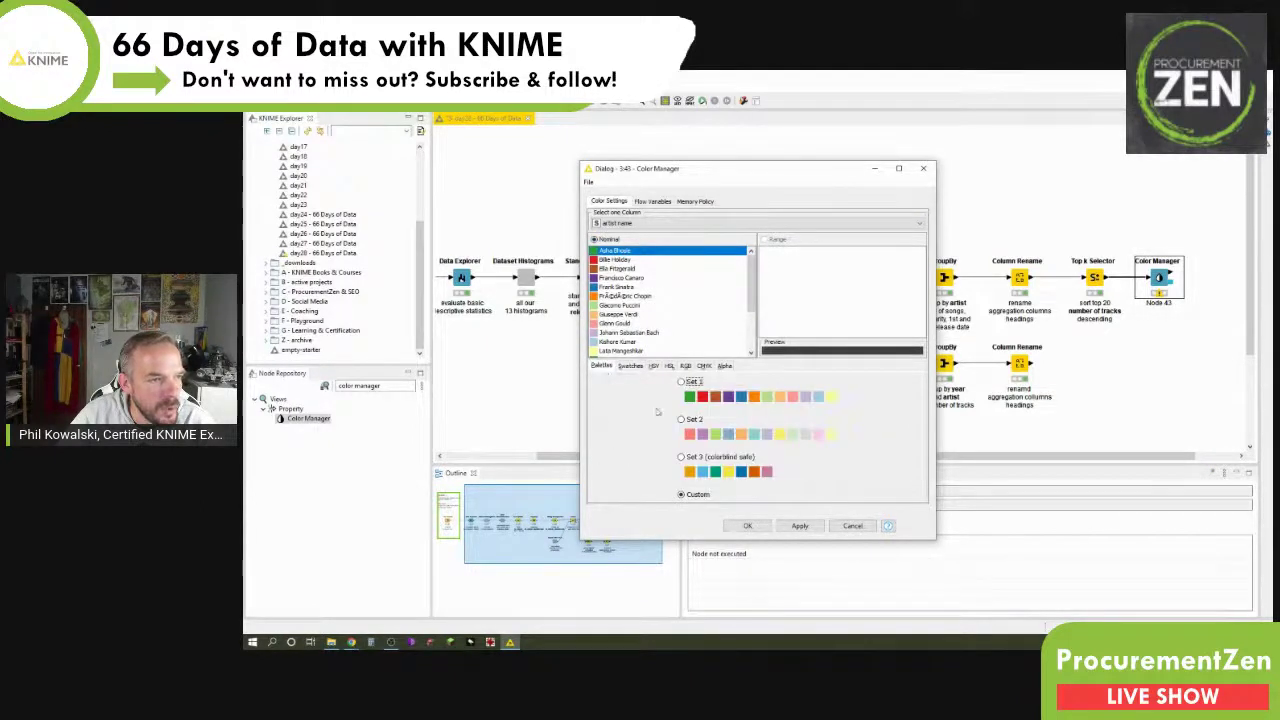
Choose the Set 1 palette for the artist name column and confirm the Color Manager's settings
{"action": "left_click", "coordinate": [681, 382]}
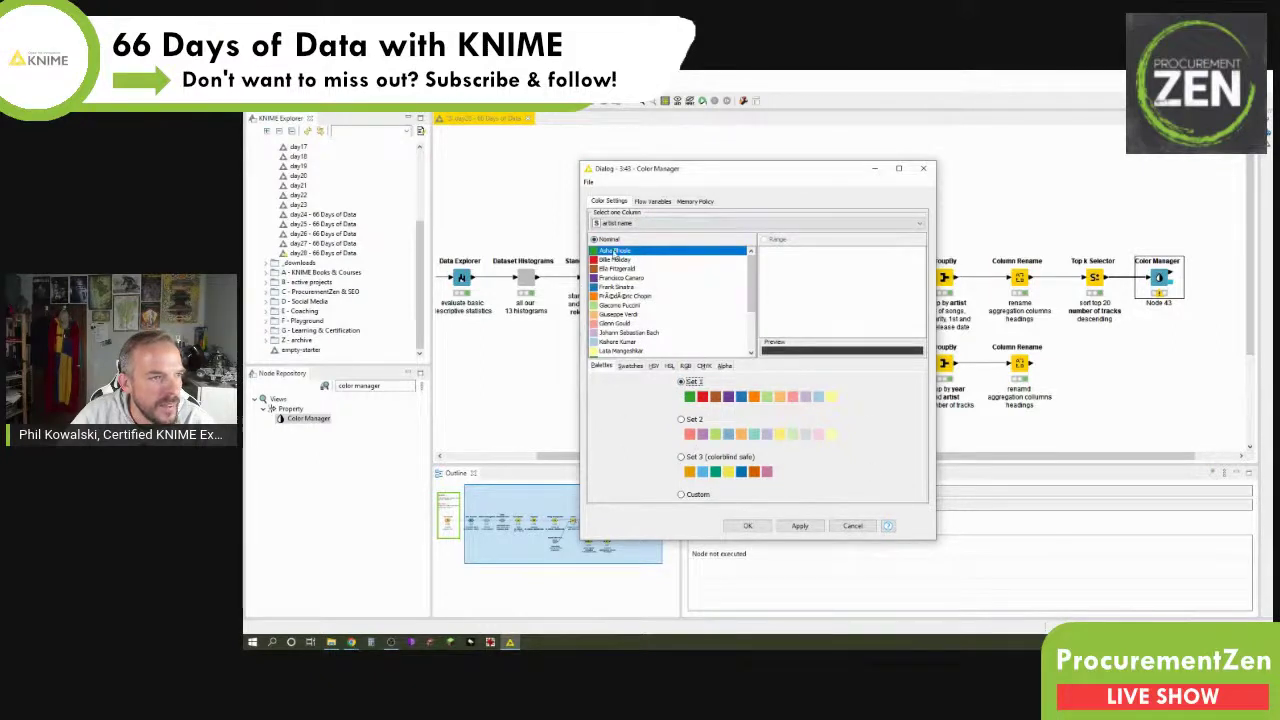
{"action": "left_click", "coordinate": [641, 297]}
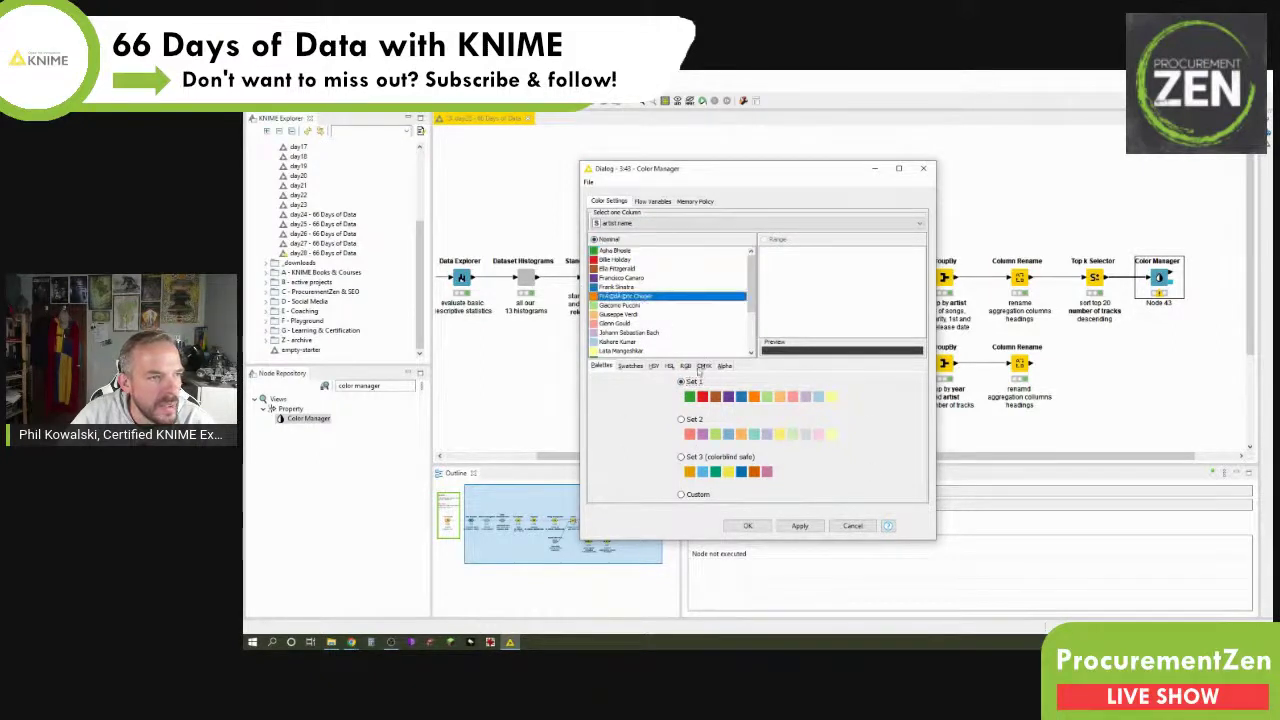
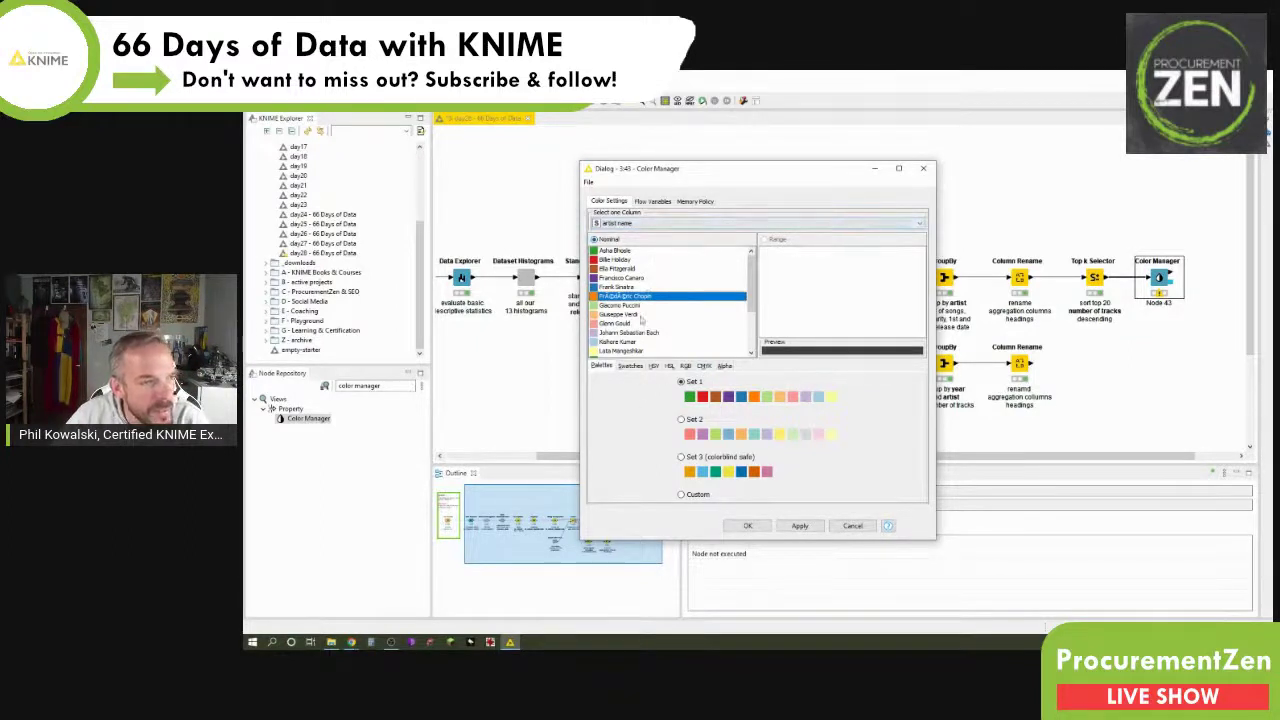
{"action": "left_click", "coordinate": [746, 527]}
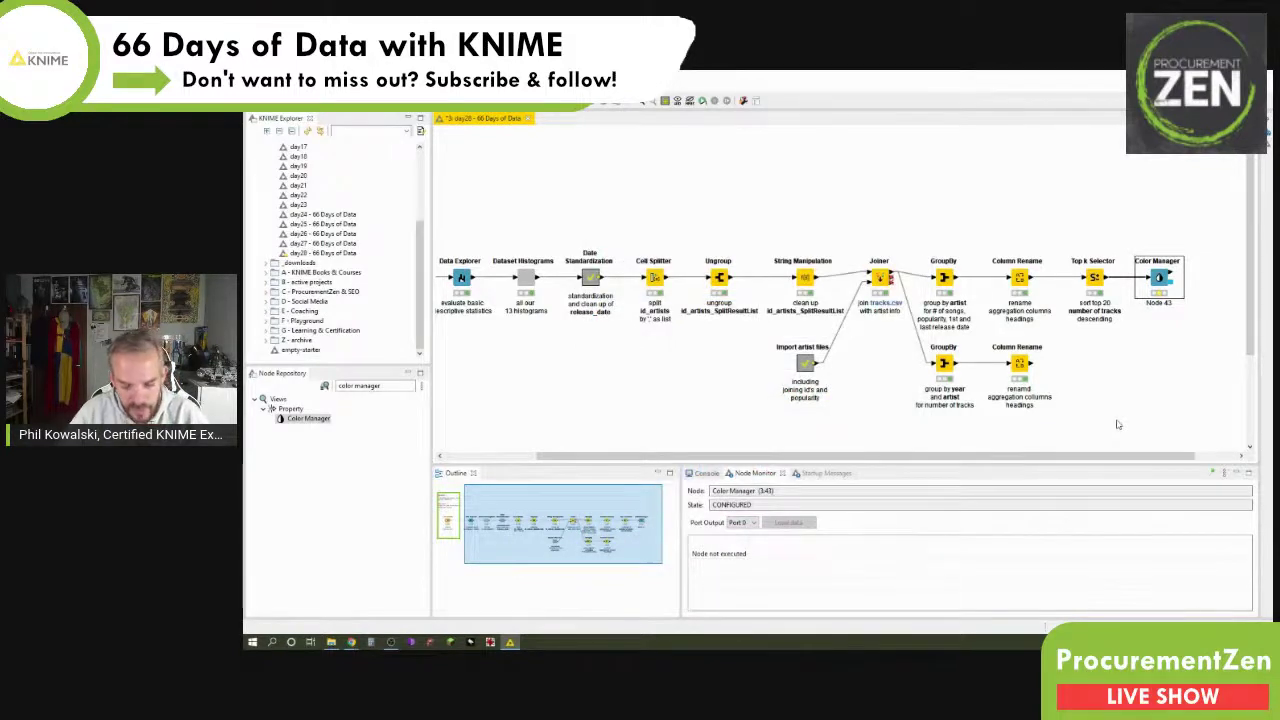
Label the Color Manager node "assign colors to artist col"
{"action": "key", "text": "F2"}
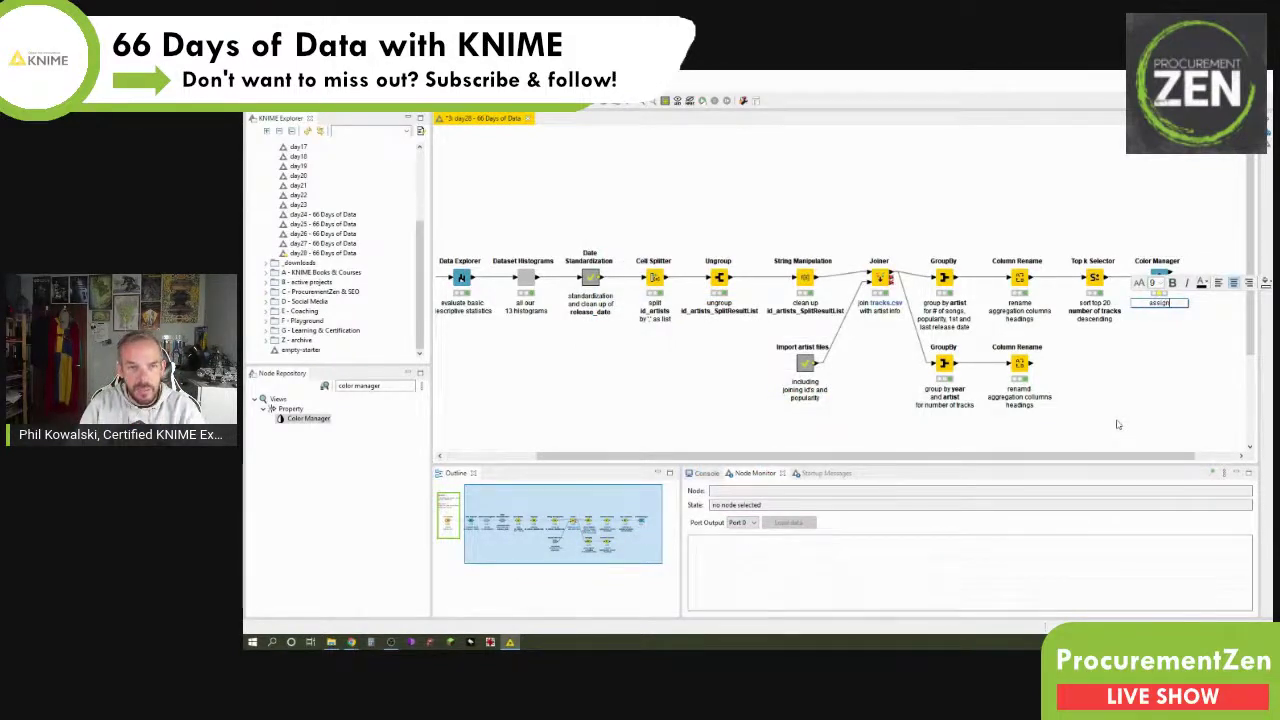
{"action": "type", "text": "assign color"}
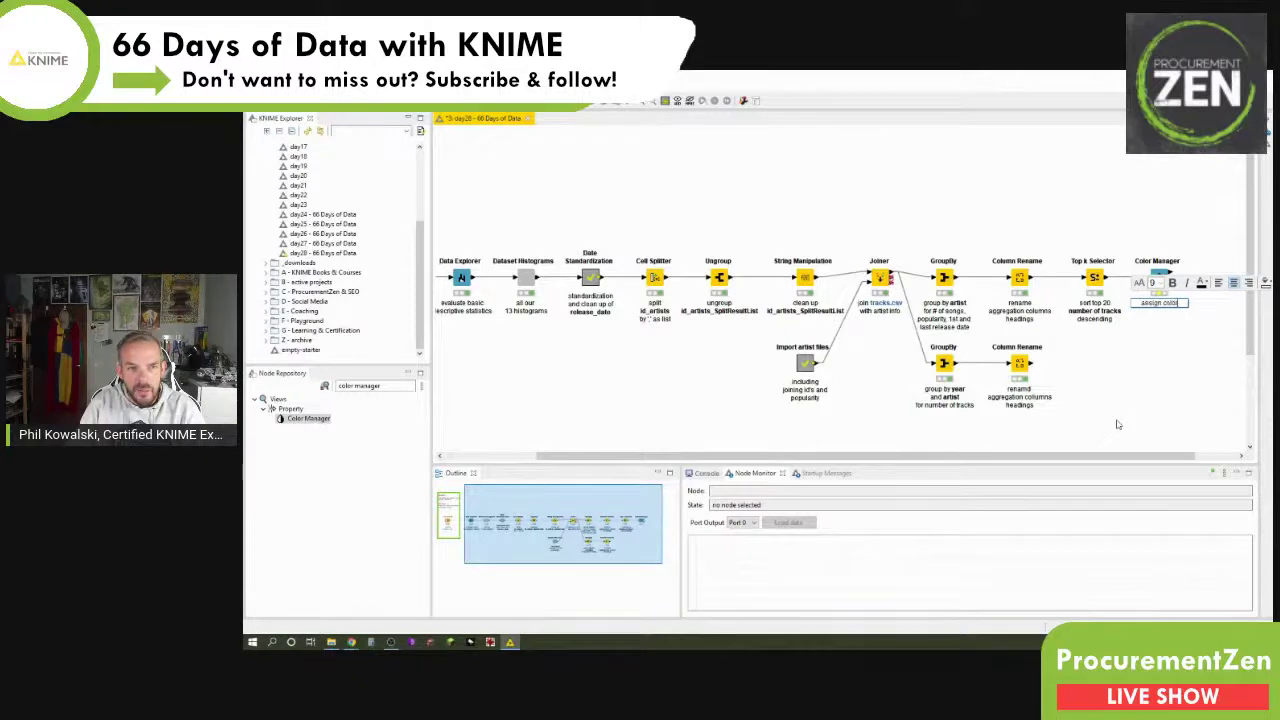
{"action": "type", "text": "s to altist col"}
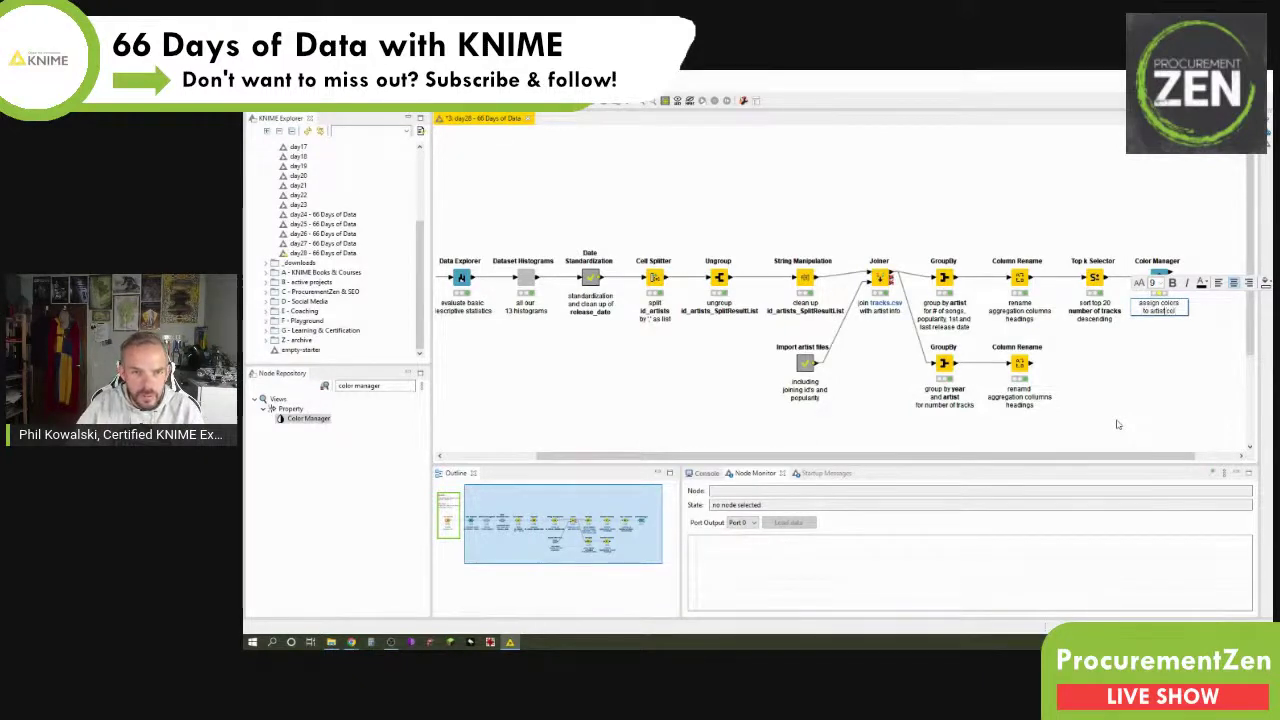
{"action": "key", "text": "ctrl+Left"}
{"action": "key", "text": "ctrl+shift+Left"}
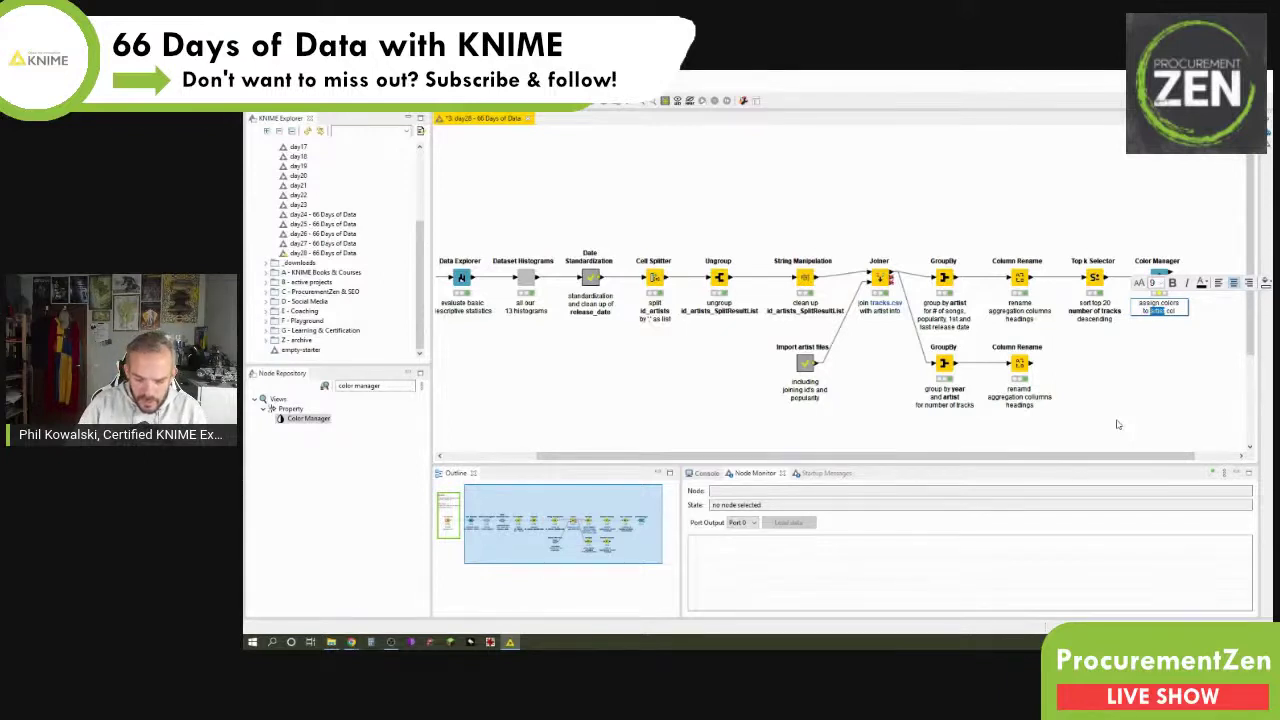
{"action": "left_click", "coordinate": [1154, 390]}
Execute the Color Manager node
{"action": "left_click", "coordinate": [1152, 285]}
{"action": "right_click", "coordinate": [1155, 285]}
{"action": "left_click", "coordinate": [1163, 290]}
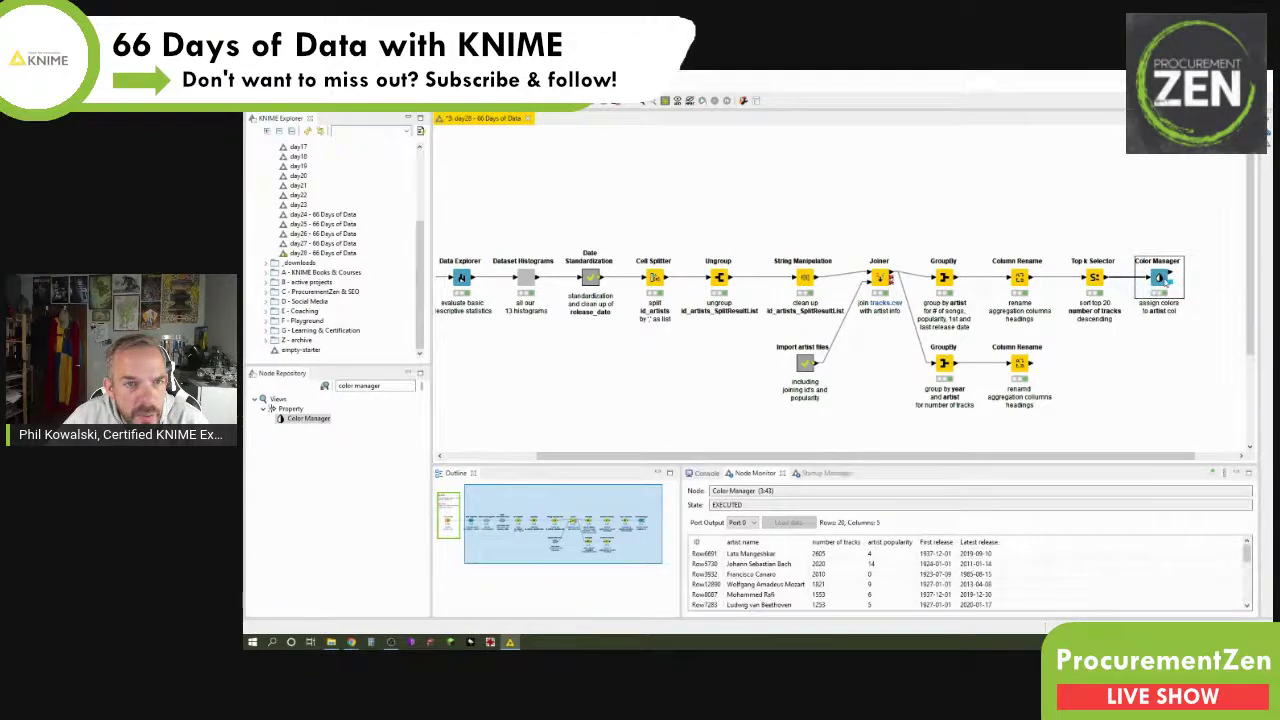
Examine the row colors in the Color Manager's Table with Colors output
{"action": "right_click", "coordinate": [1163, 284]}
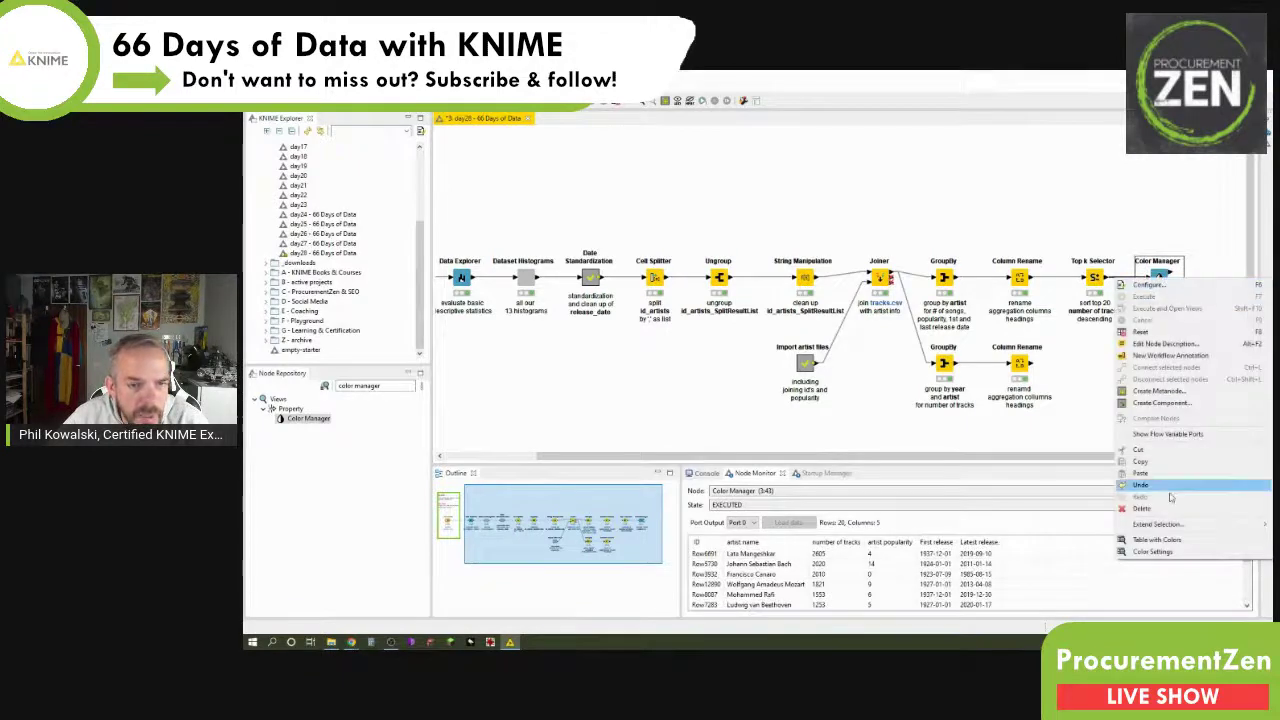
{"action": "left_click", "coordinate": [1160, 540]}
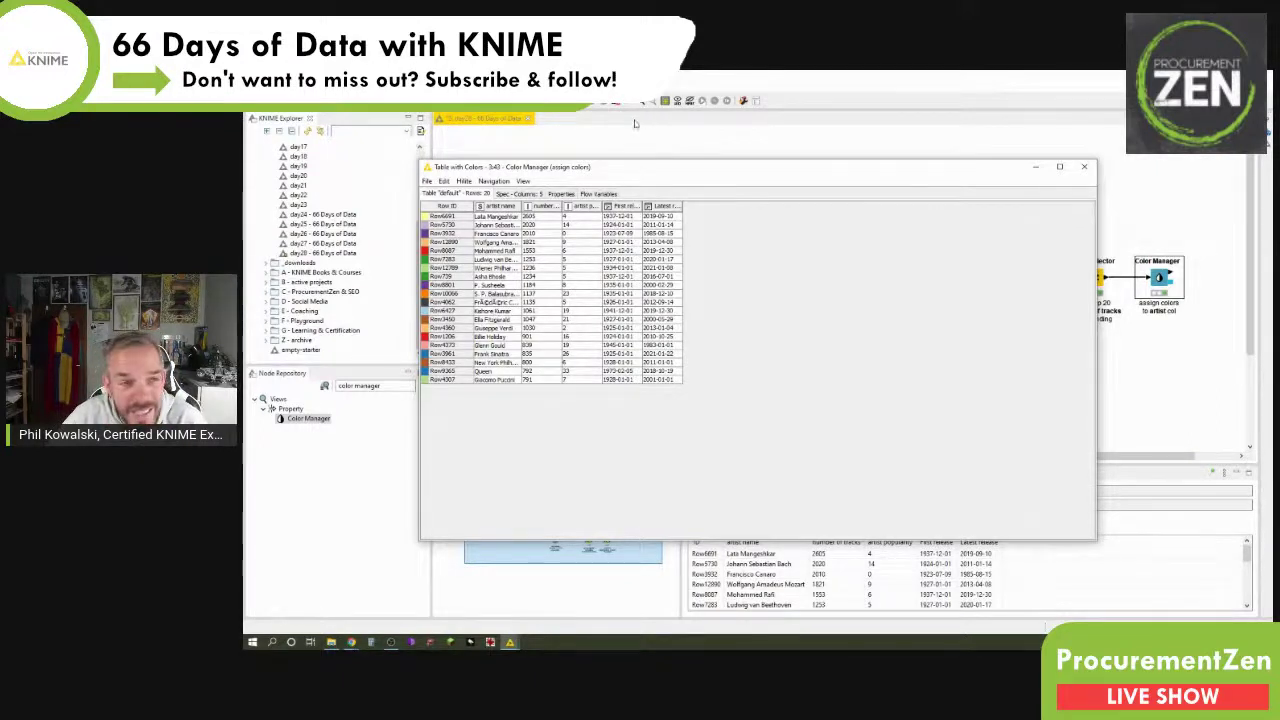
{"action": "left_click", "coordinate": [1084, 166]}
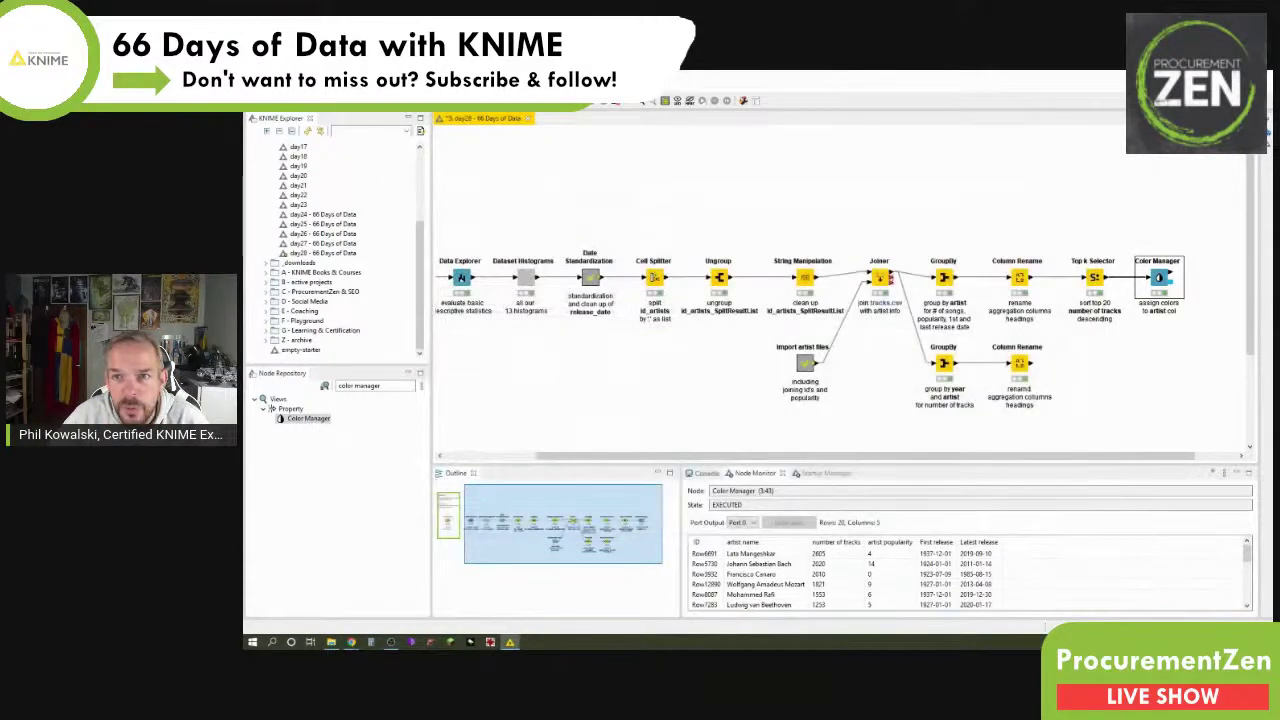
Switch to the browser, review the Day 30 requirement for an interactive Table View, and return to KNIME
{"action": "key", "text": "alt+Tab"}
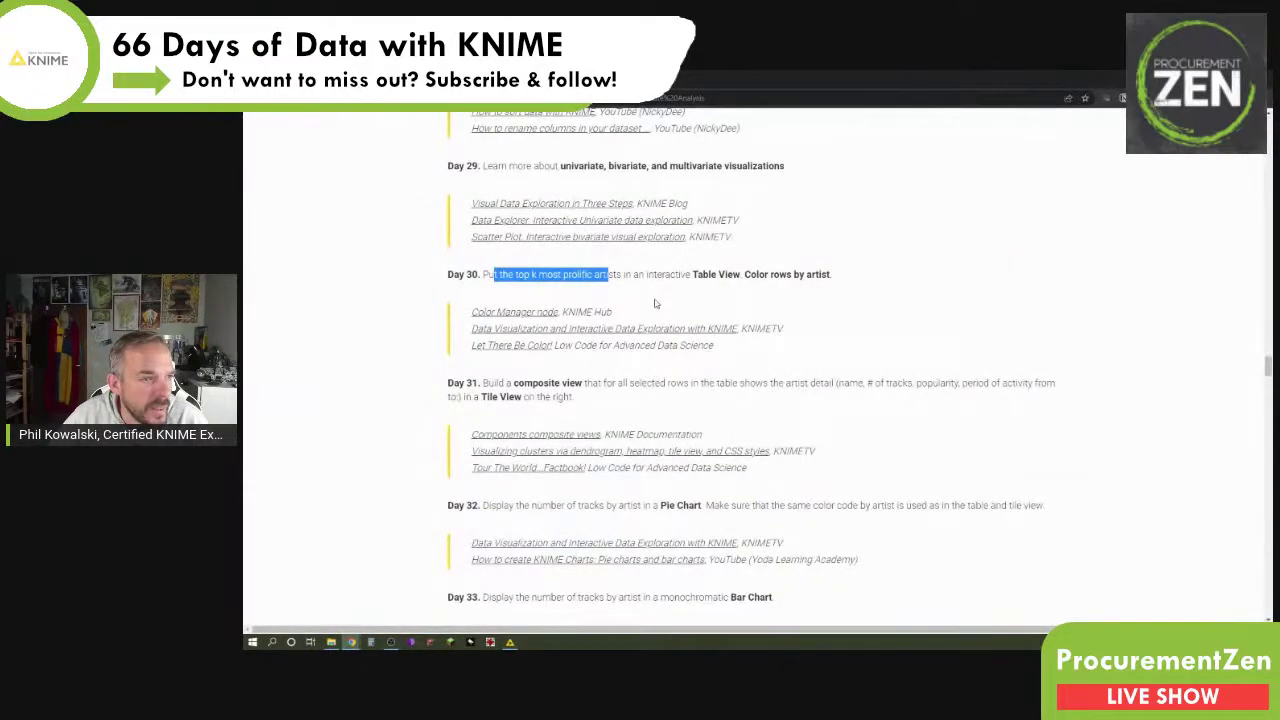
{"action": "left_click_drag", "start_coordinate": [617, 276], "coordinate": [740, 276]}
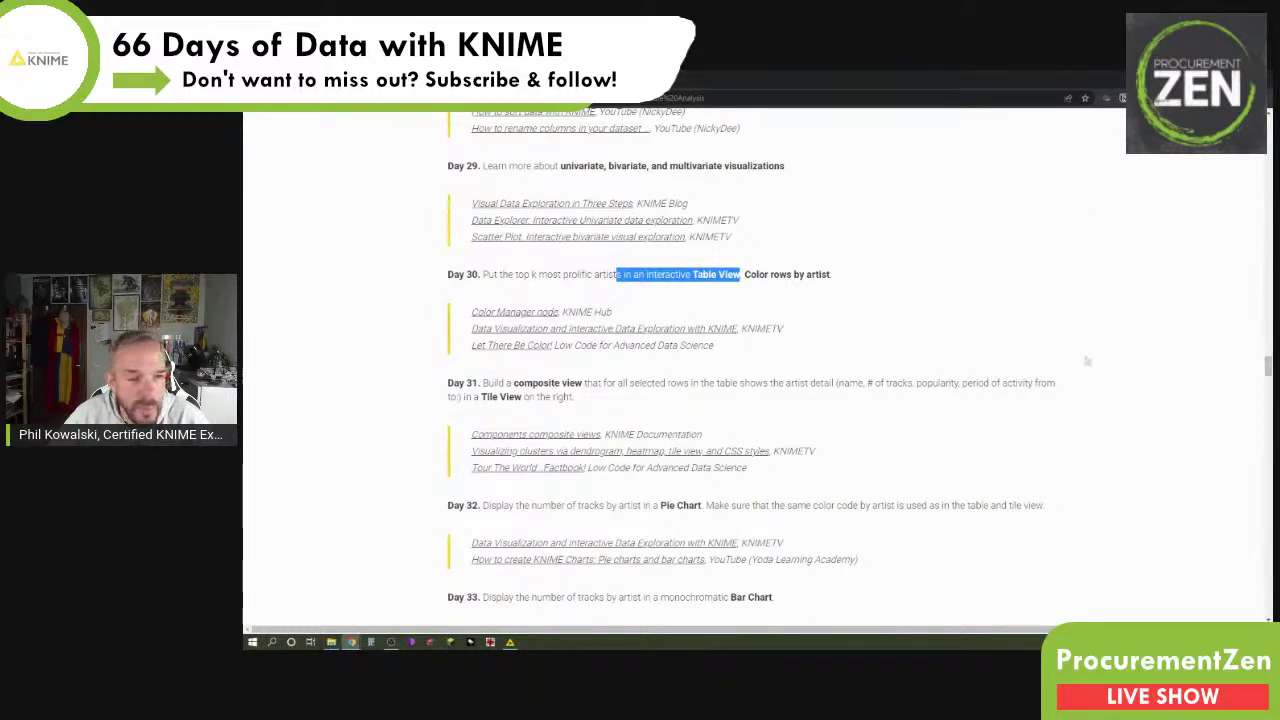
{"action": "left_click", "coordinate": [510, 641]}
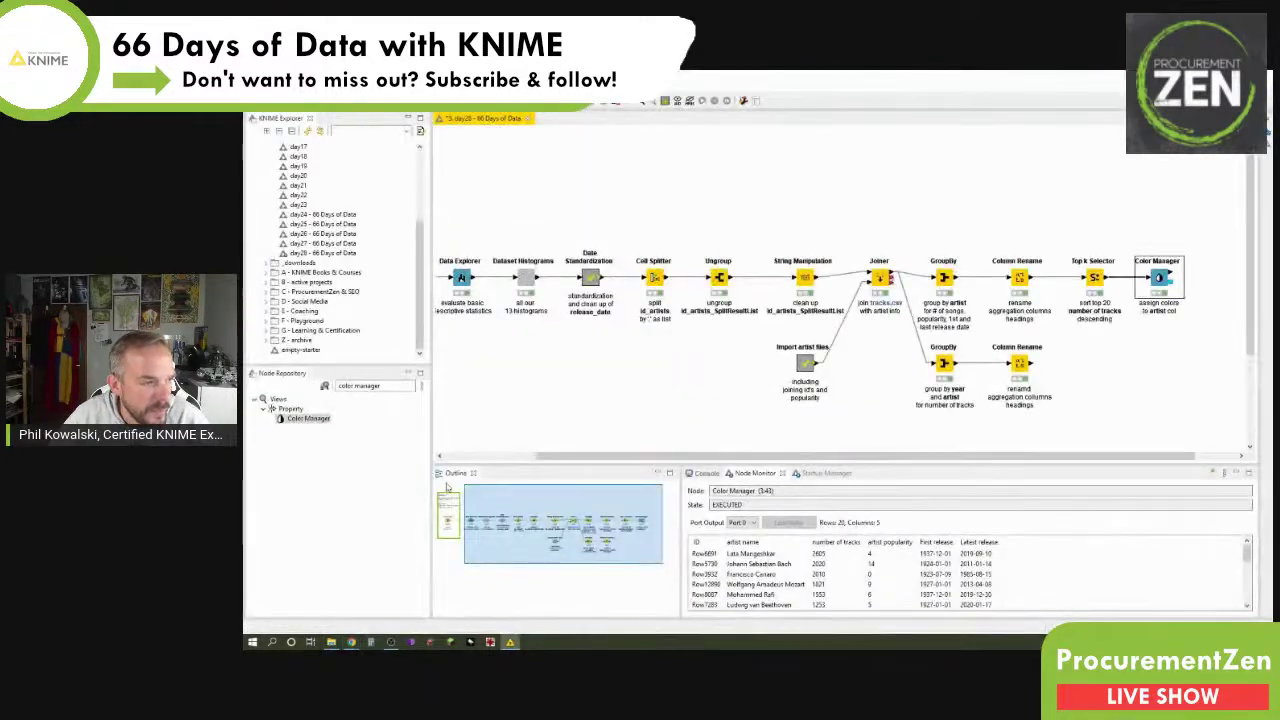
Find the Table View node in the repository and add it to the workflow, connected after the Color Manager
{"action": "left_click", "coordinate": [364, 386]}
{"action": "type", "text": "table view"}
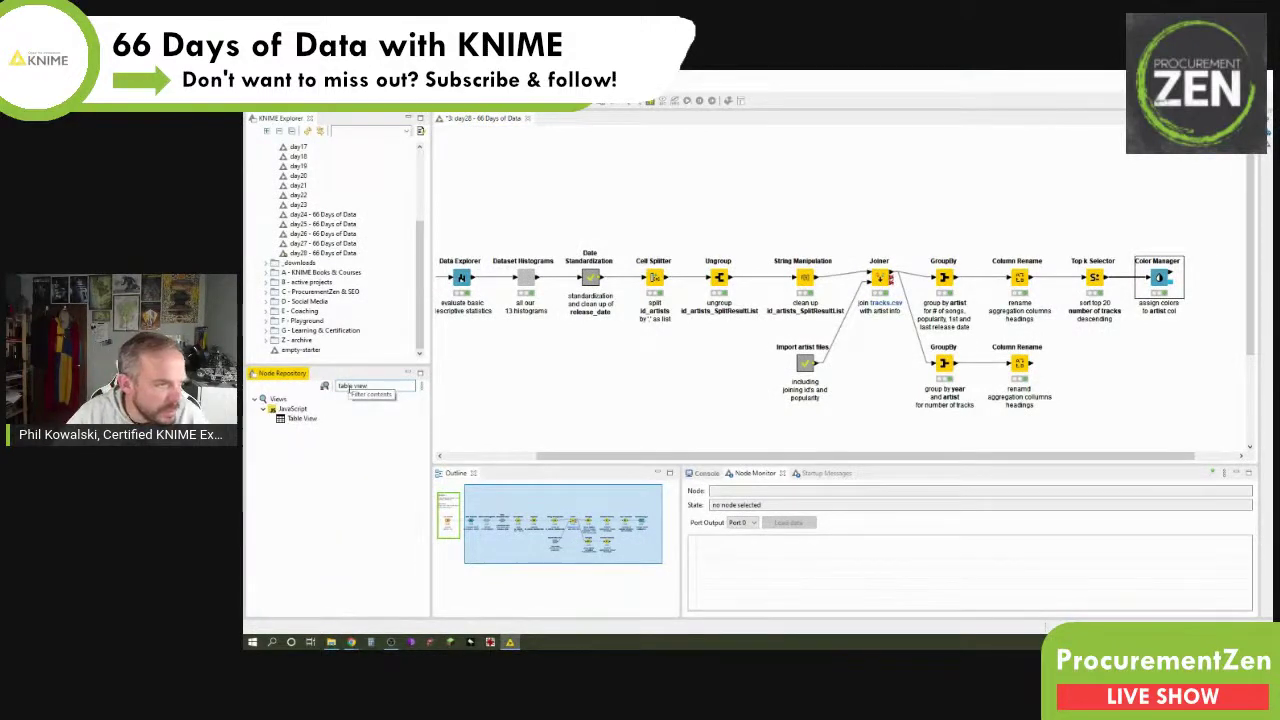
{"action": "left_click", "coordinate": [291, 419]}
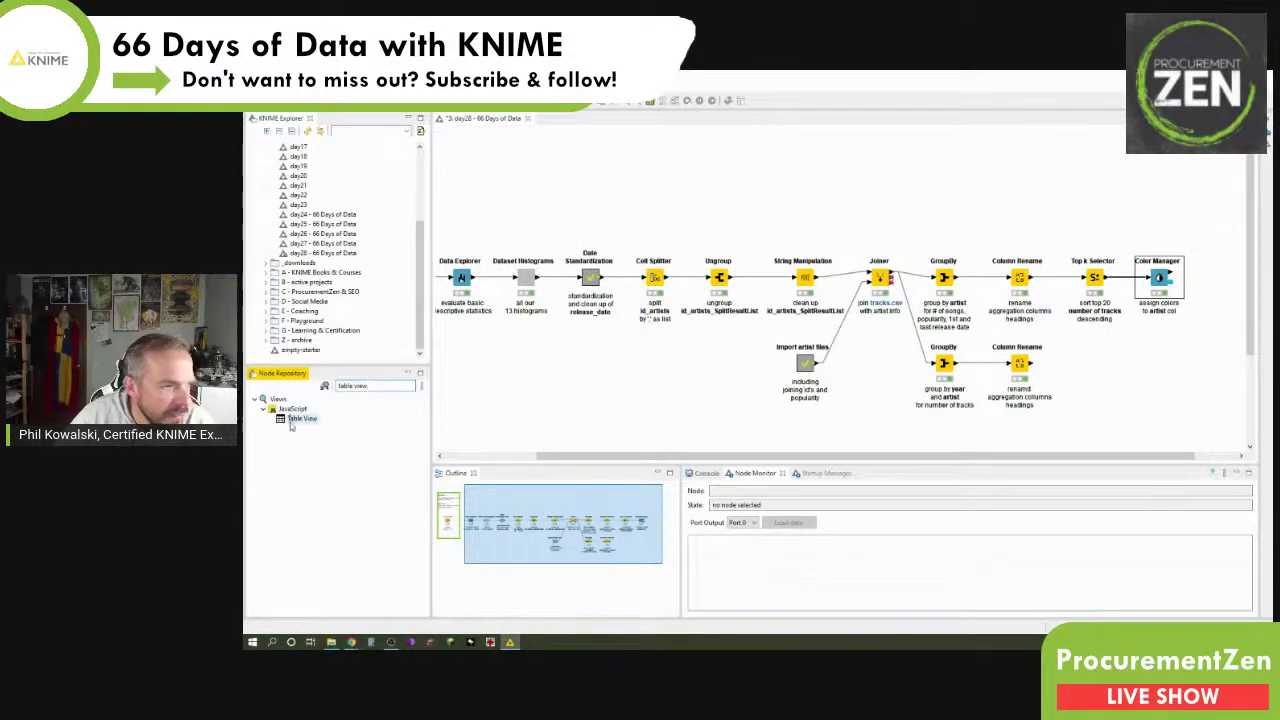
{"action": "double_click", "coordinate": [291, 419]}
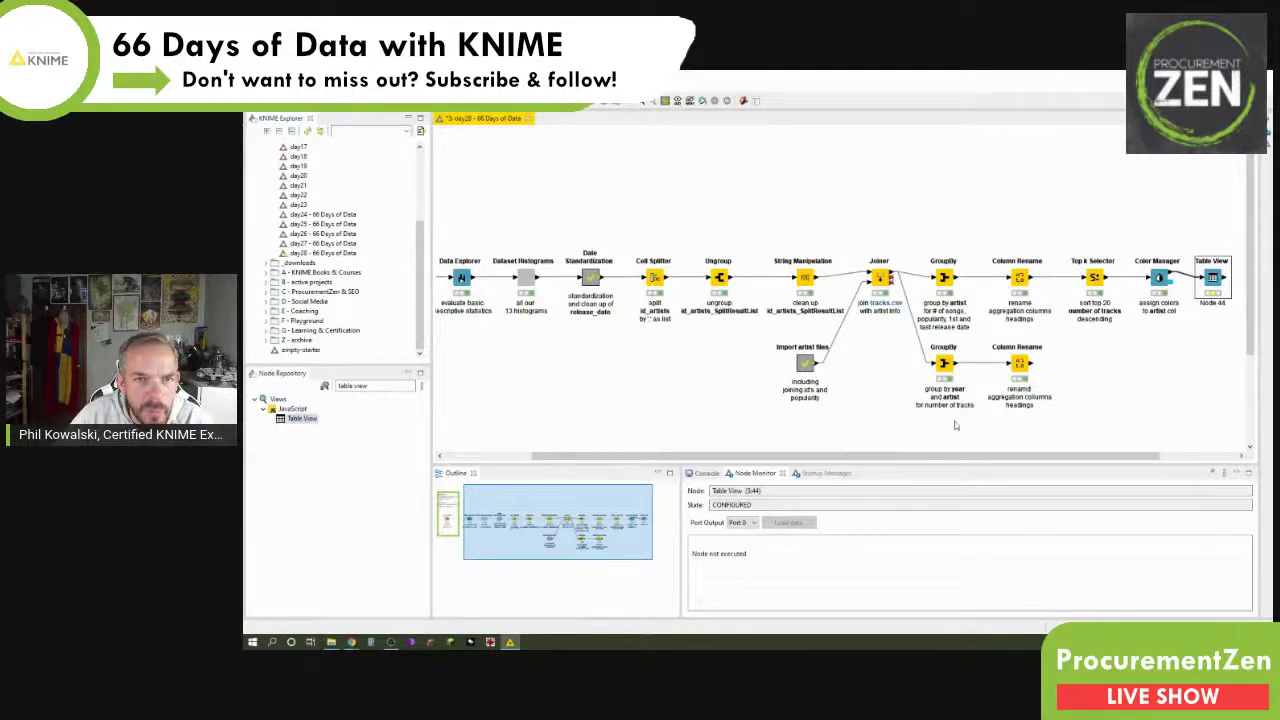
Execute the Table View node and examine both pages of its interactive table
{"action": "right_click", "coordinate": [1213, 275]}
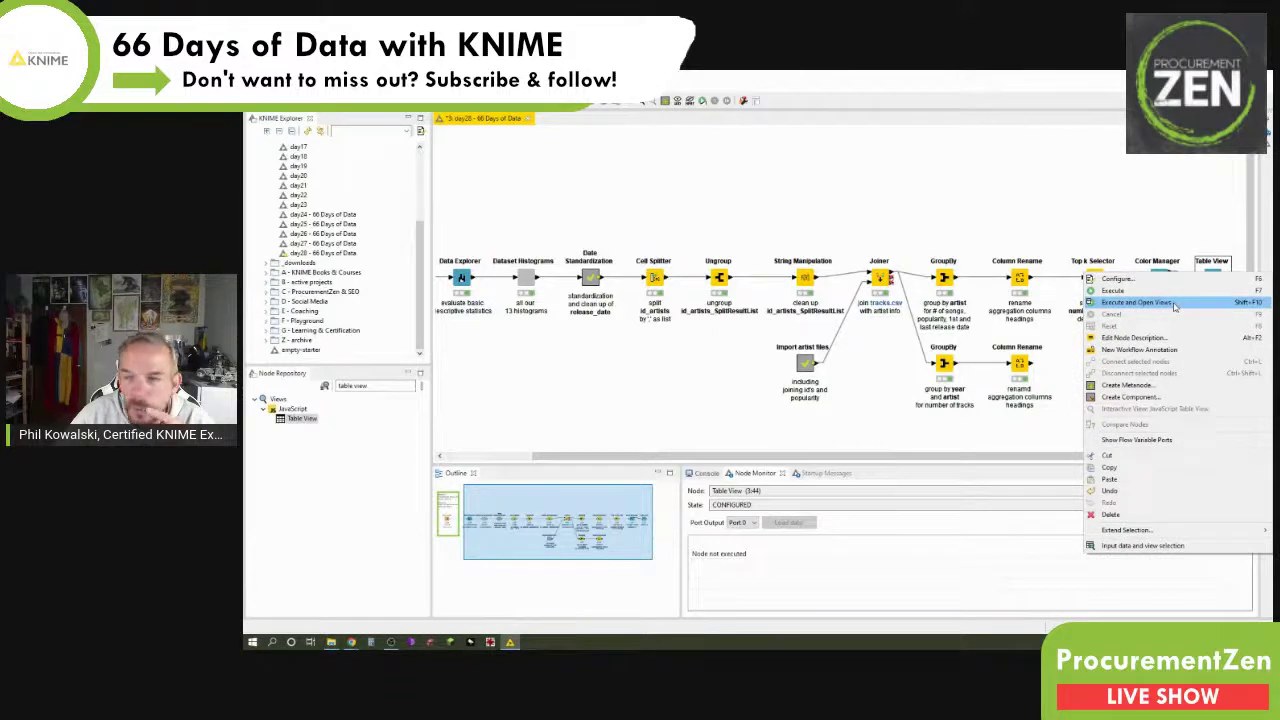
{"action": "left_click", "coordinate": [1137, 302]}
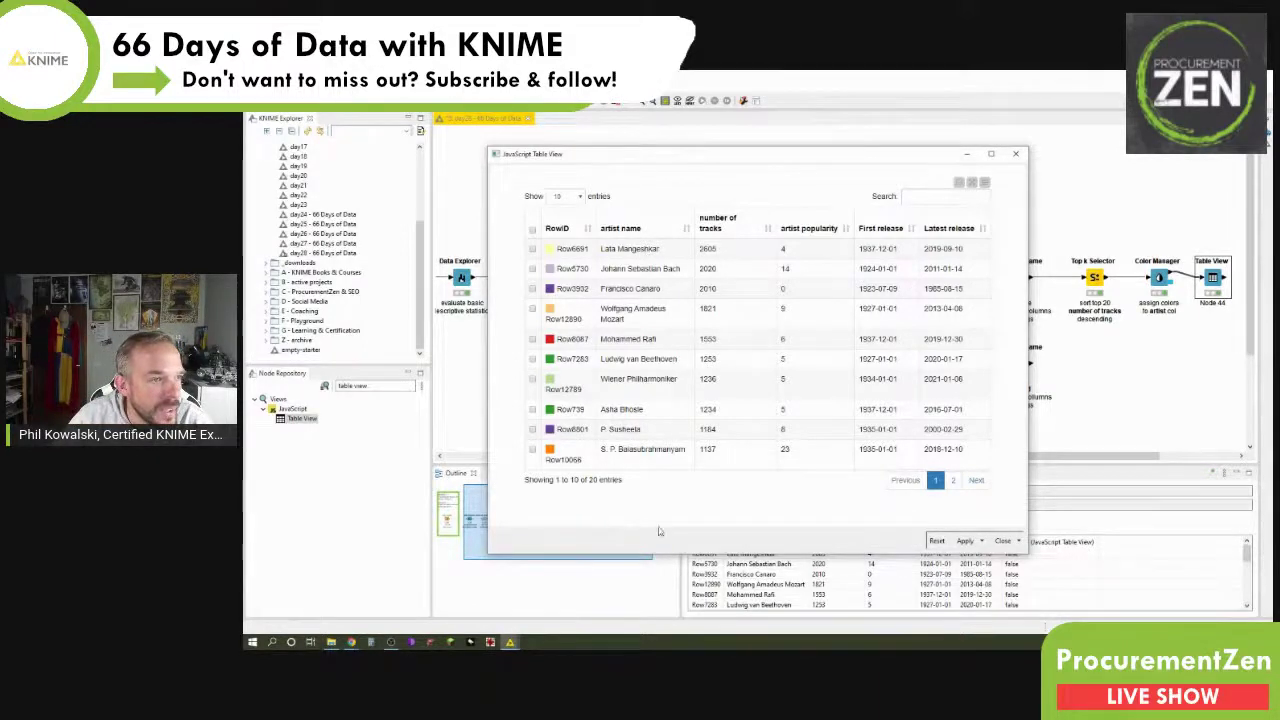
{"action": "left_click", "coordinate": [953, 480]}
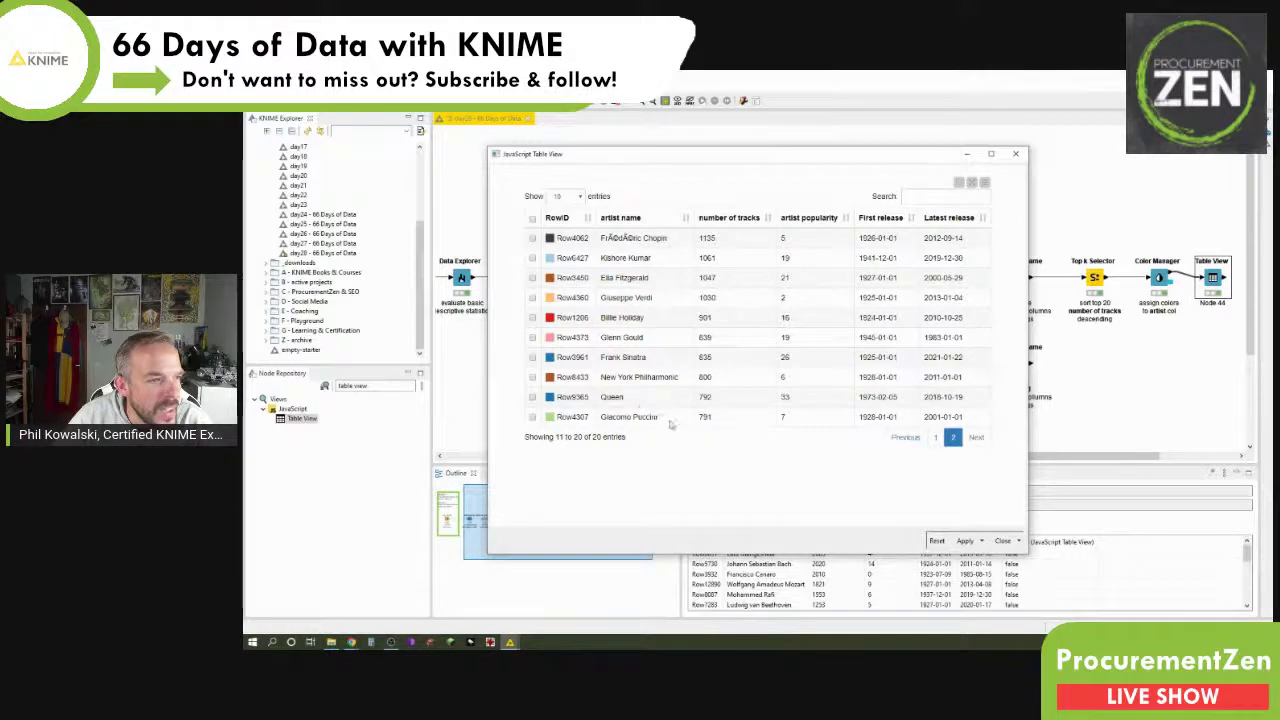
Compare the Color Manager's Table with Colors output with the interactive table side by side, and close both windows
{"action": "left_click", "coordinate": [1140, 280]}
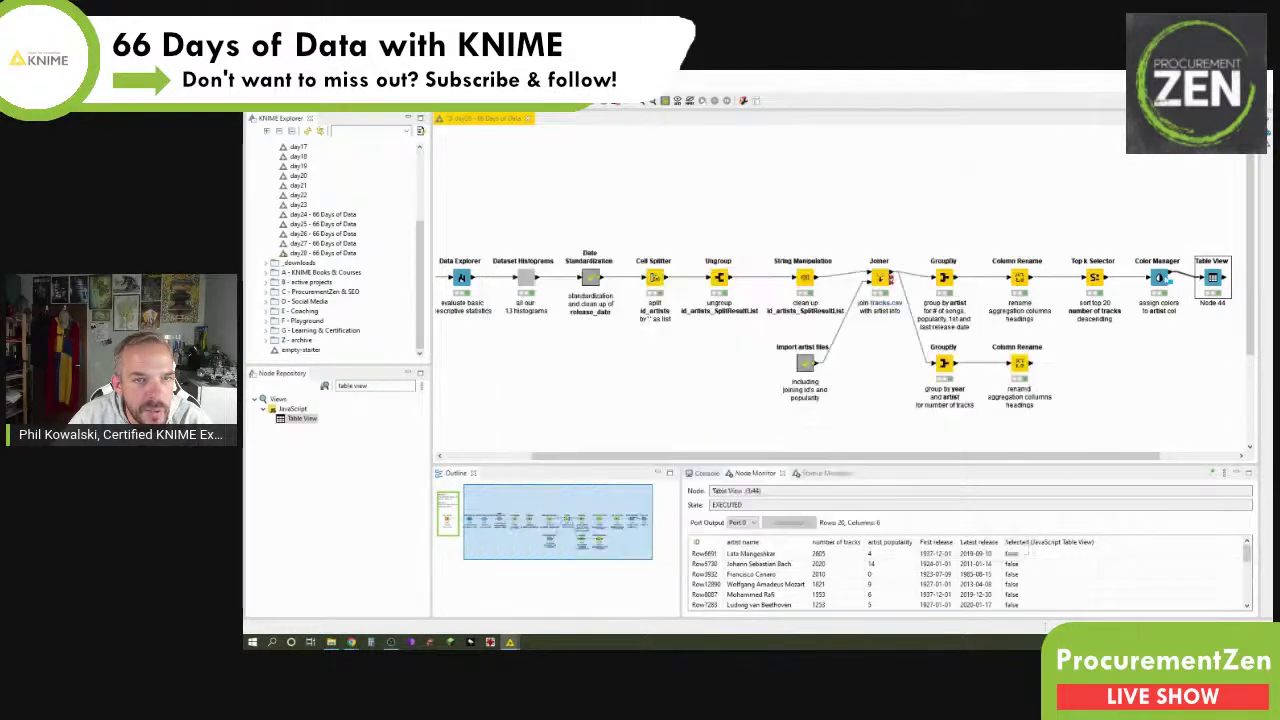
{"action": "right_click", "coordinate": [1140, 278]}
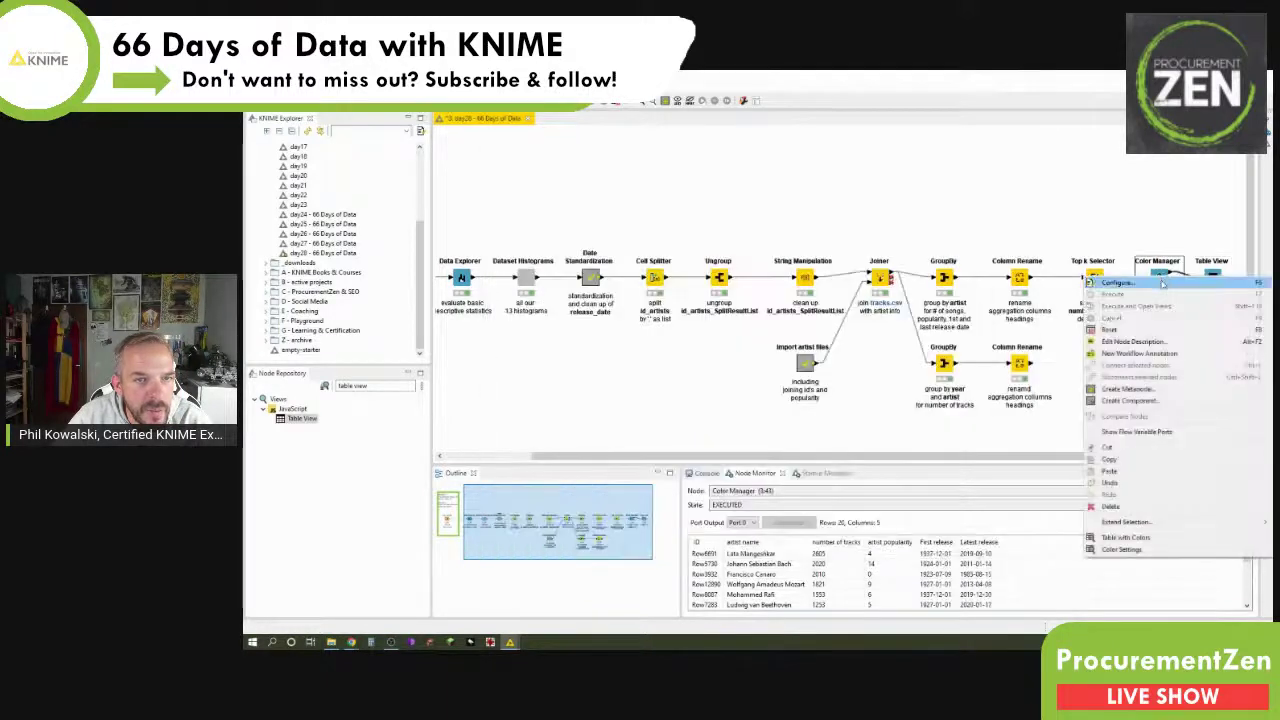
{"action": "left_click", "coordinate": [1140, 541]}
{"action": "left_click_drag", "start_coordinate": [700, 88], "coordinate": [729, 146]}
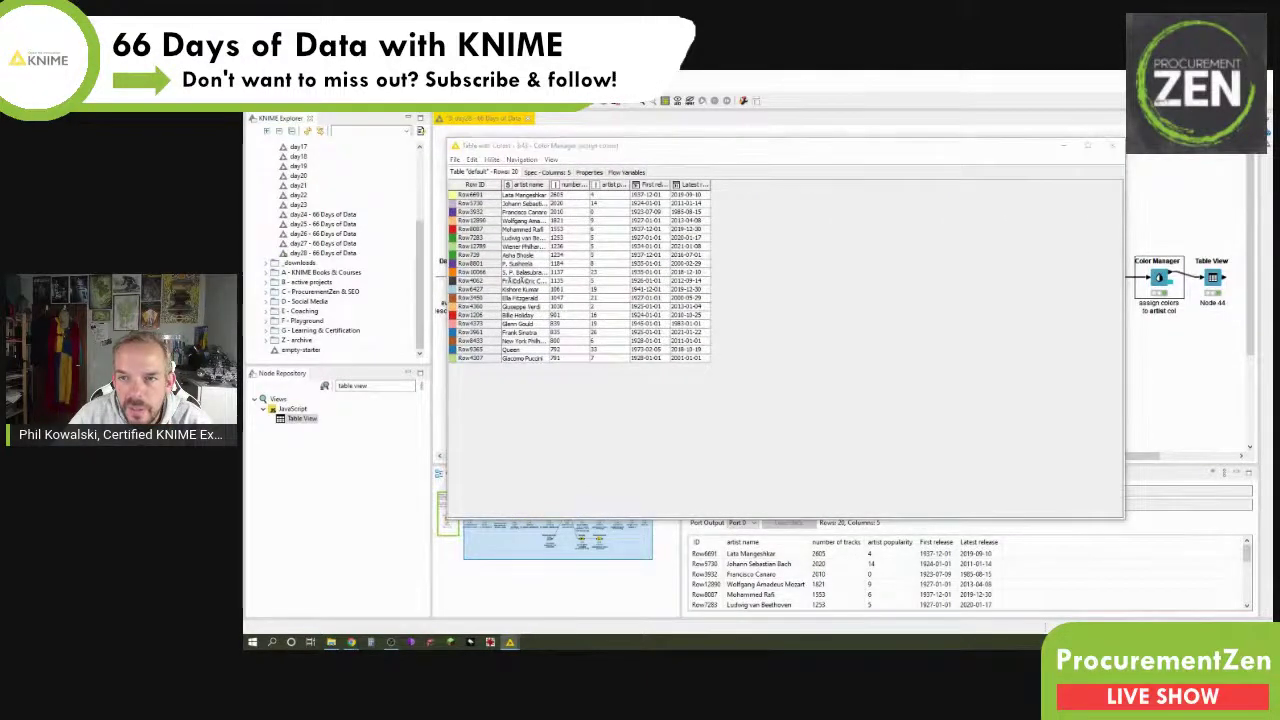
{"action": "left_click_drag", "start_coordinate": [627, 154], "coordinate": [737, 127]}
{"action": "left_click", "coordinate": [1048, 411]}
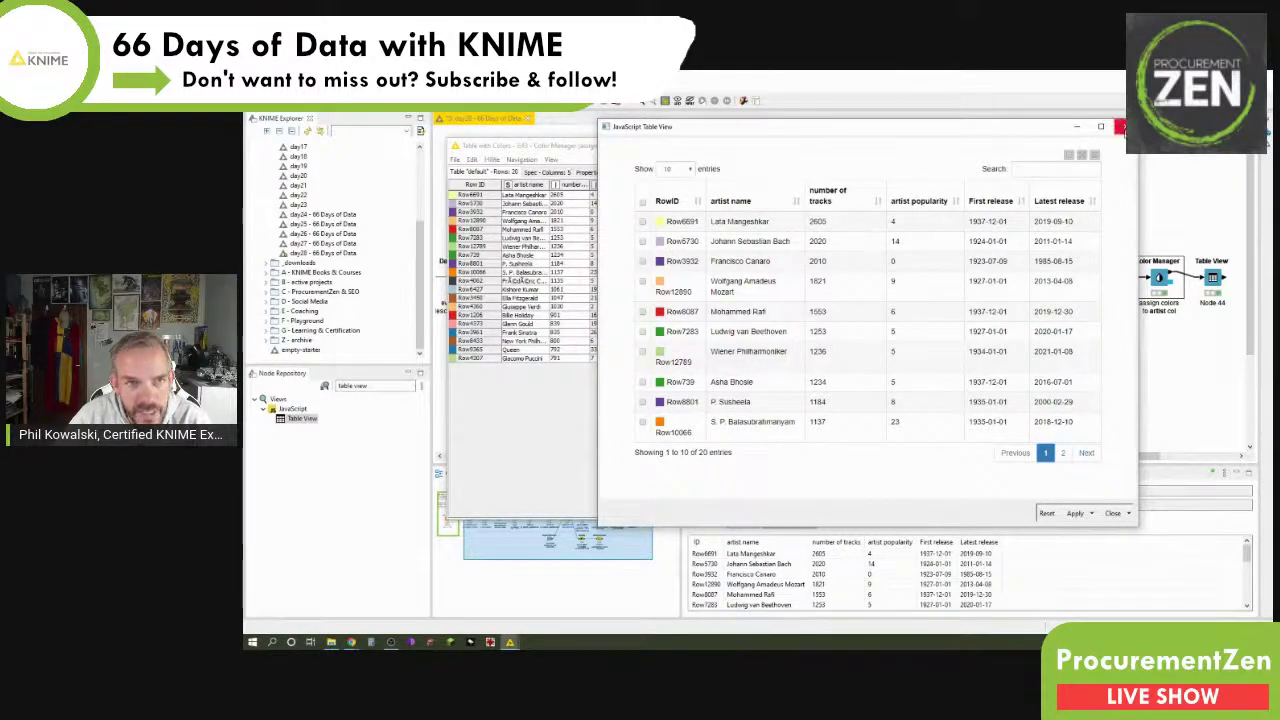
{"action": "left_click", "coordinate": [1123, 126]}
{"action": "left_click", "coordinate": [1110, 146]}
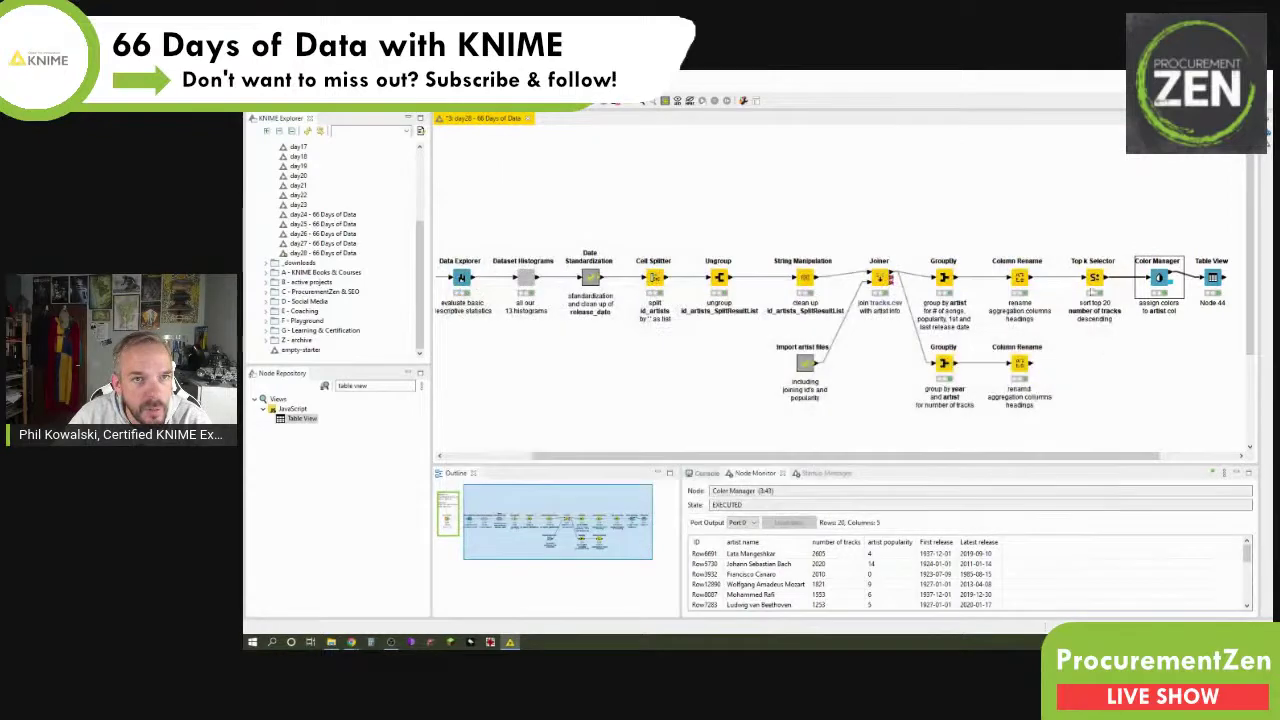
Label the Table View node "interactive table for artist" with the word artist in bold
{"action": "left_click", "coordinate": [1212, 302]}
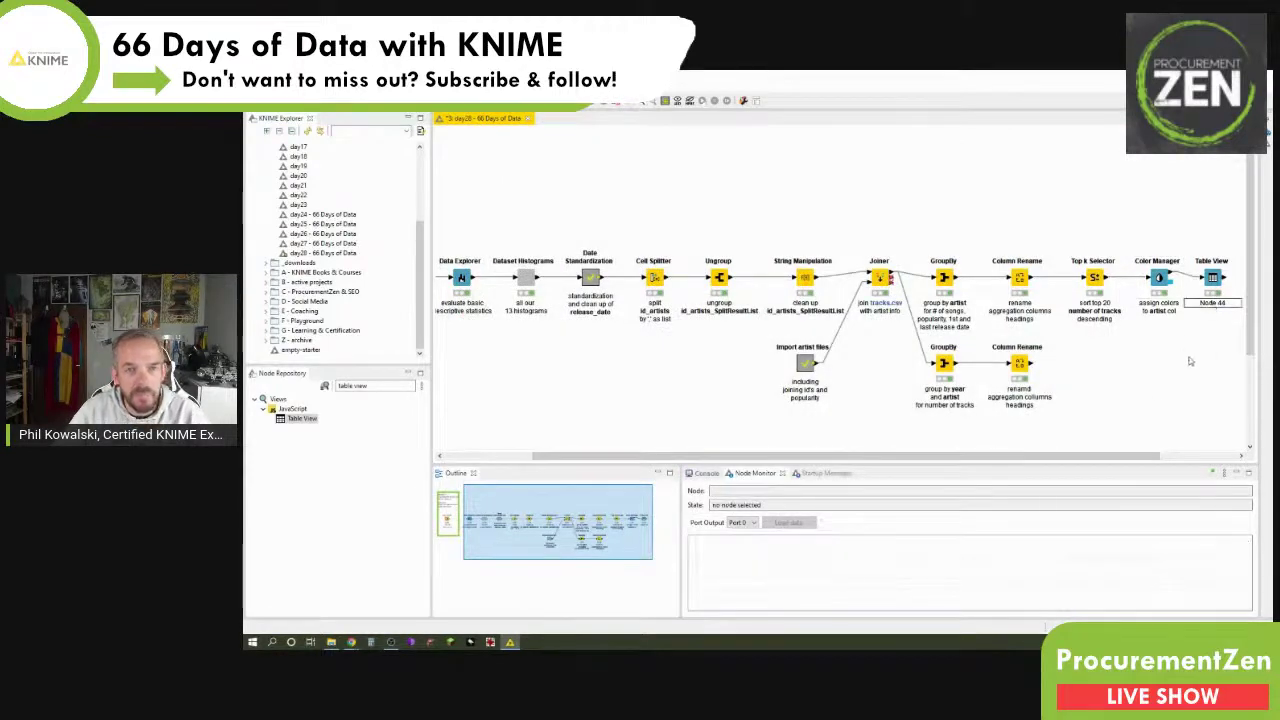
{"action": "type", "text": "Interactive table for artist"}
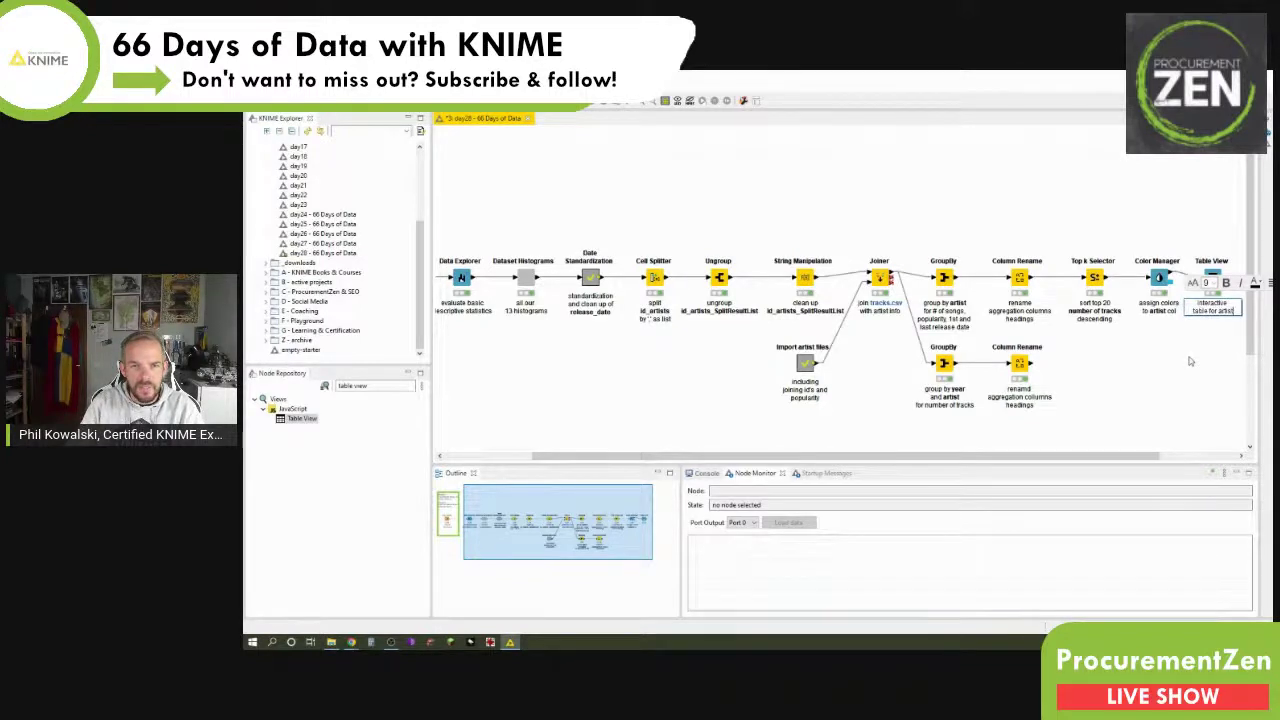
{"action": "key", "text": "ctrl+shift+Left"}
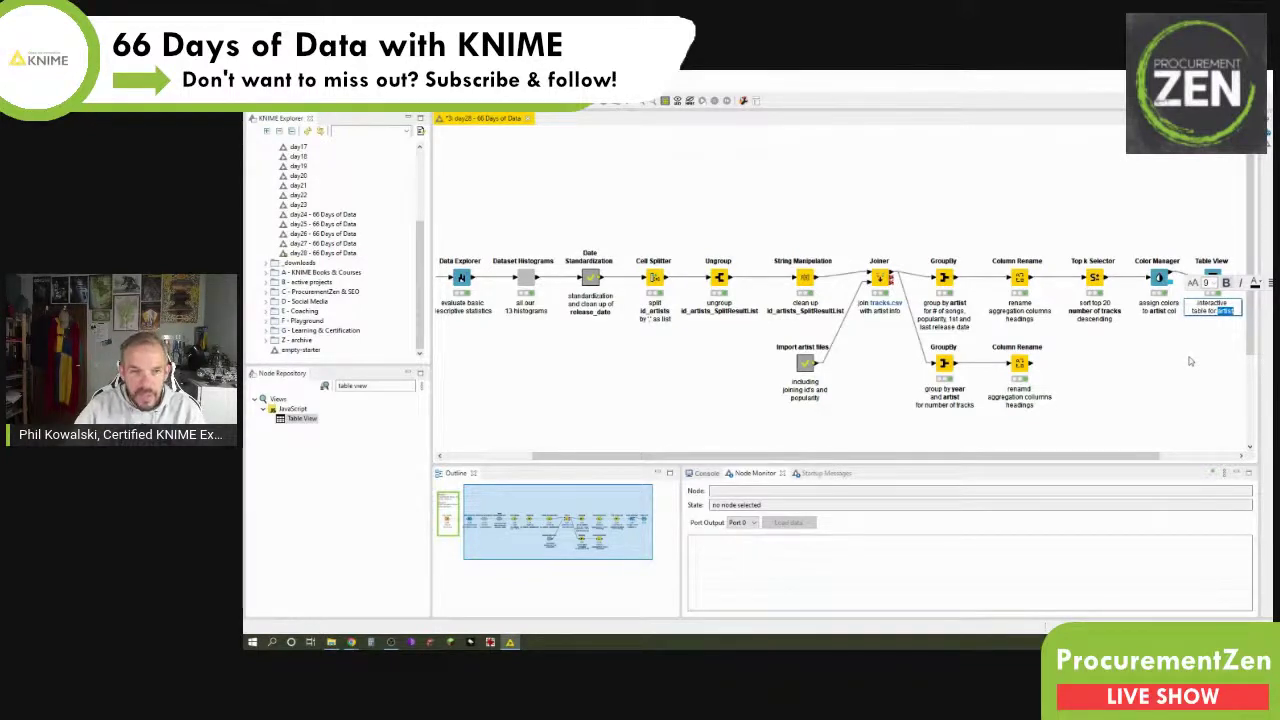
{"action": "left_click", "coordinate": [1188, 366]}
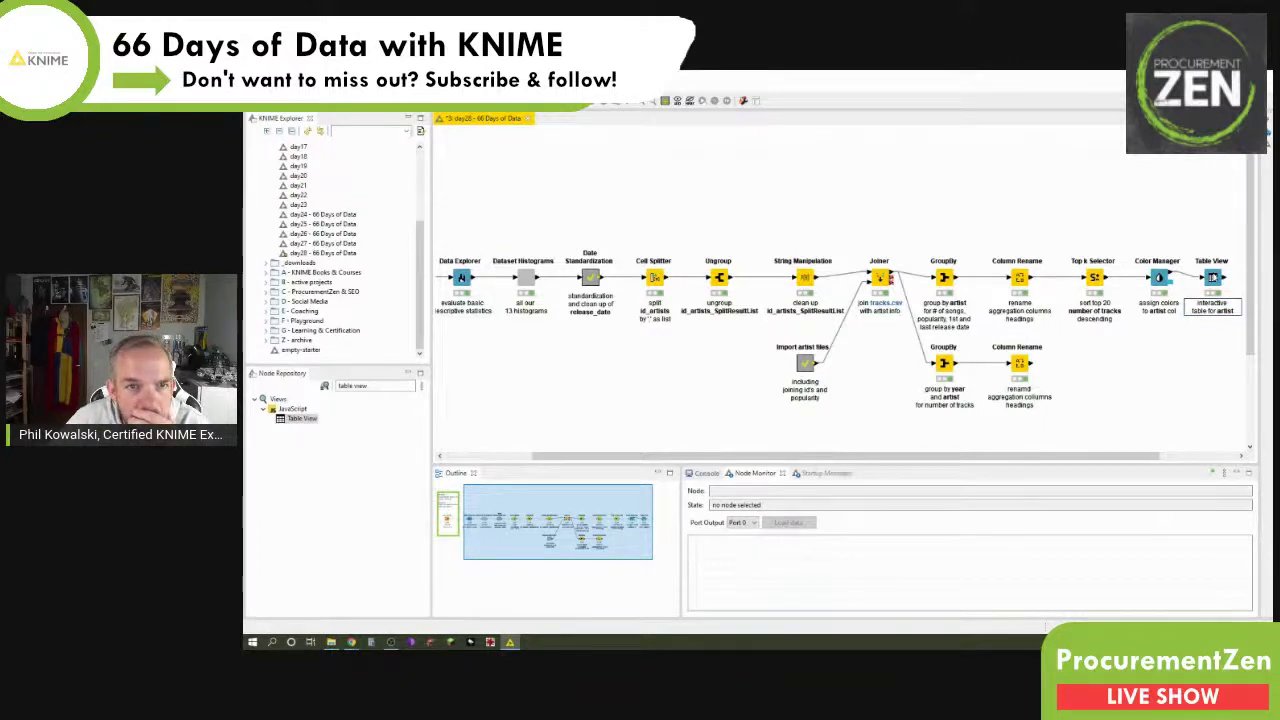
Turn off the display of row keys in the Table View node's configuration and confirm the settings
{"action": "double_click", "coordinate": [1212, 277]}
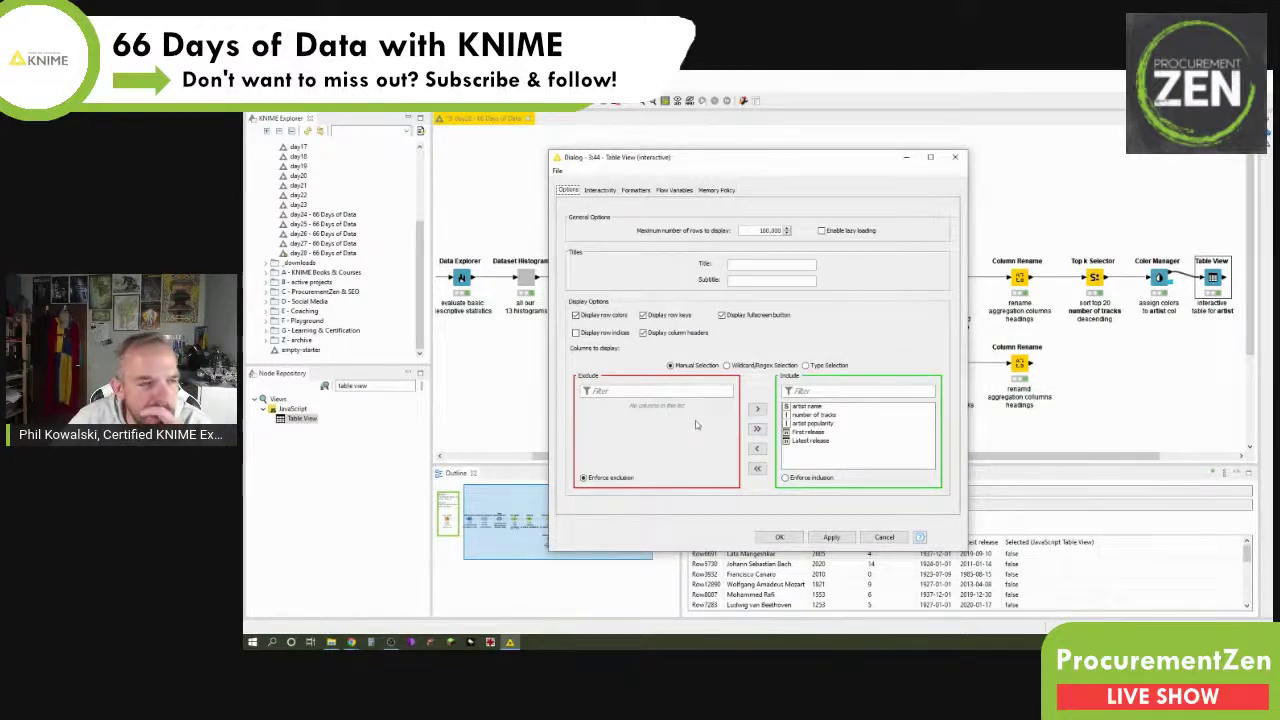
{"action": "left_click", "coordinate": [644, 315]}
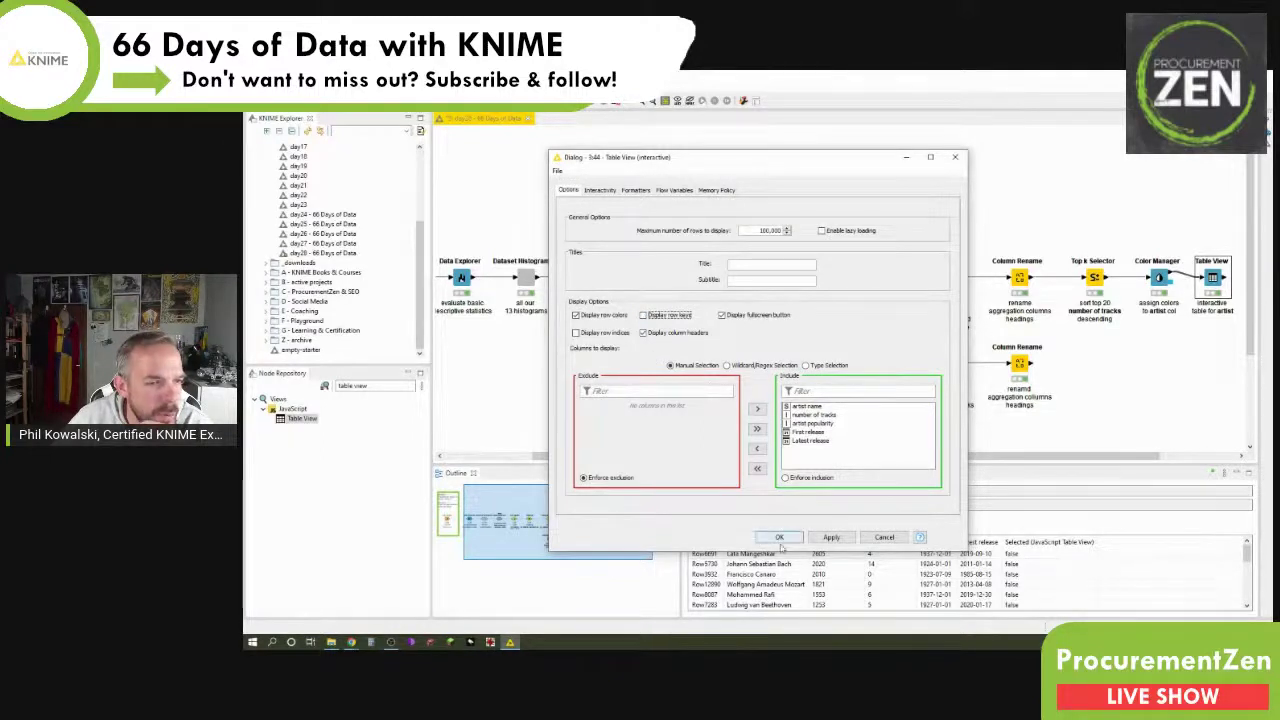
{"action": "left_click", "coordinate": [778, 538]}
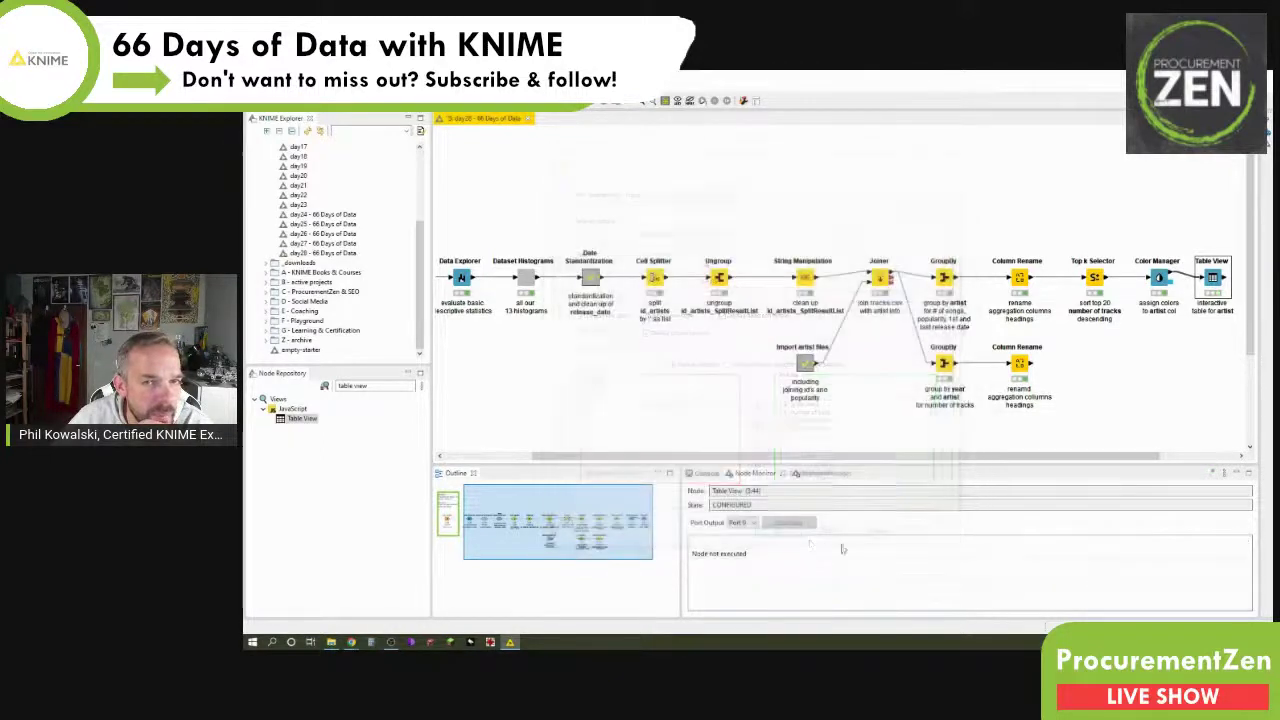
Re-execute the Table View node, check both pages of the table without row keys, and close it discarding view changes
{"action": "right_click", "coordinate": [1214, 278]}
{"action": "left_click", "coordinate": [1214, 305]}
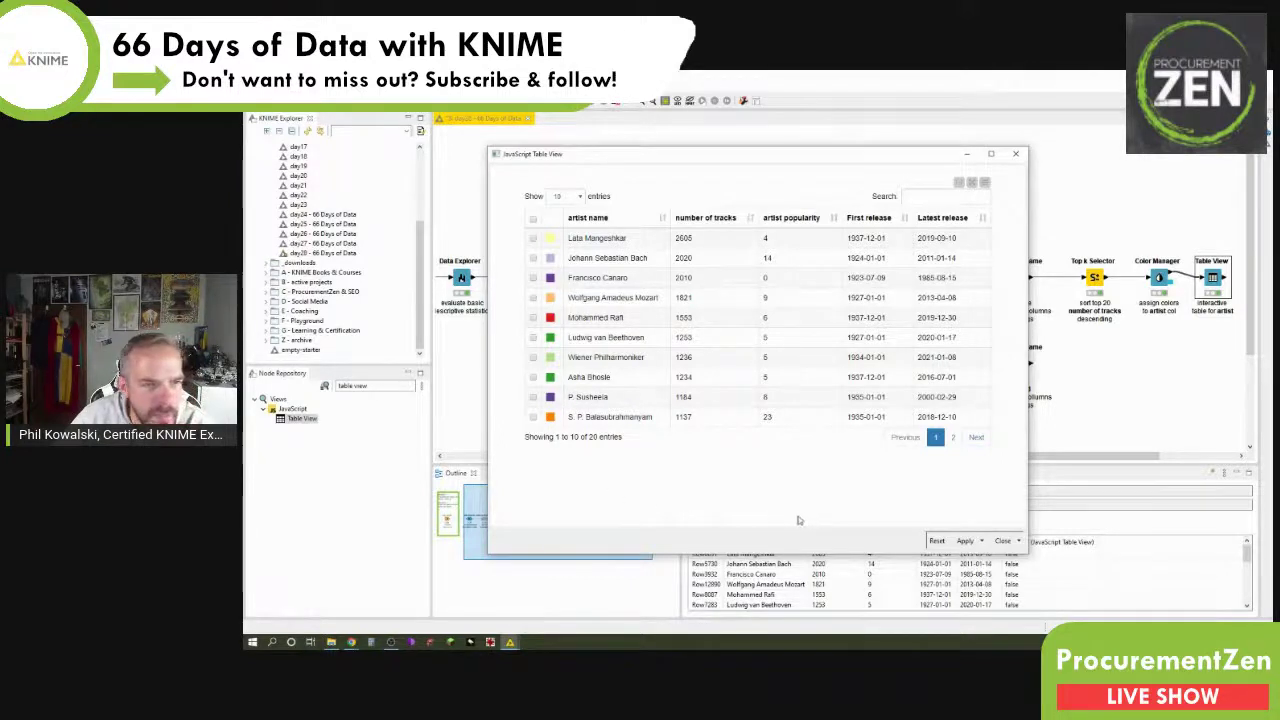
{"action": "left_click", "coordinate": [953, 437]}
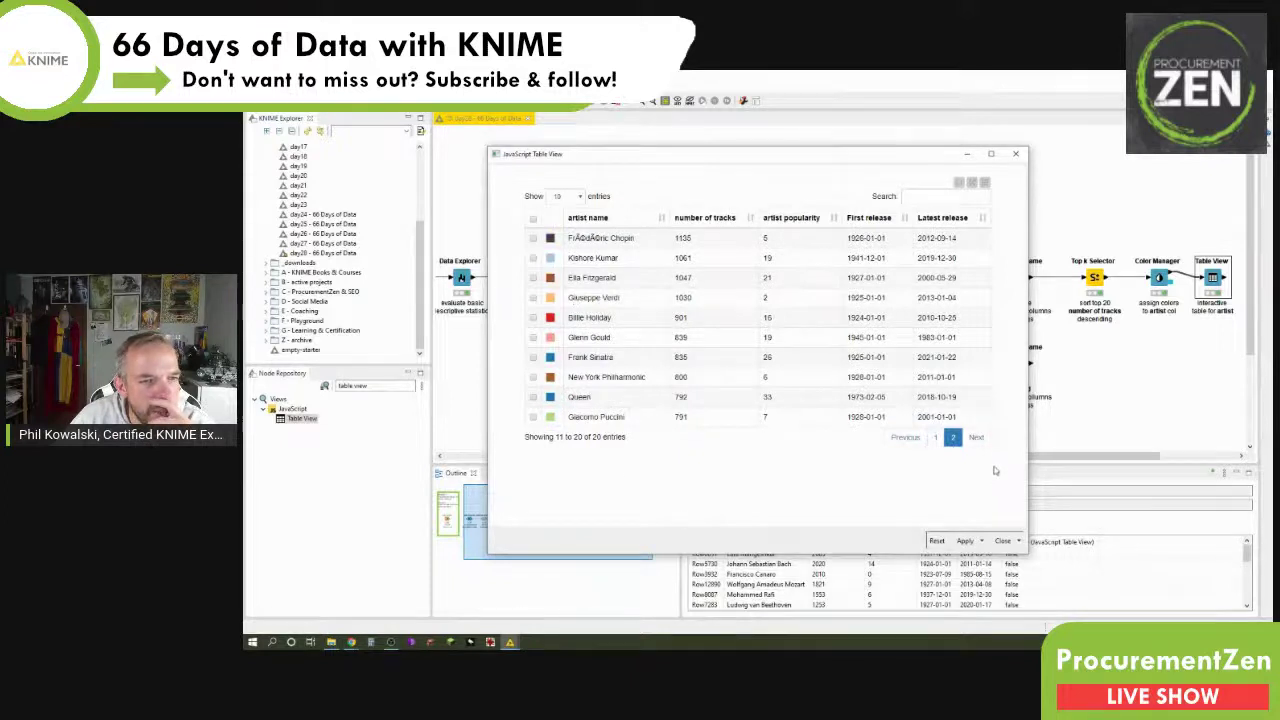
{"action": "left_click", "coordinate": [1015, 153]}
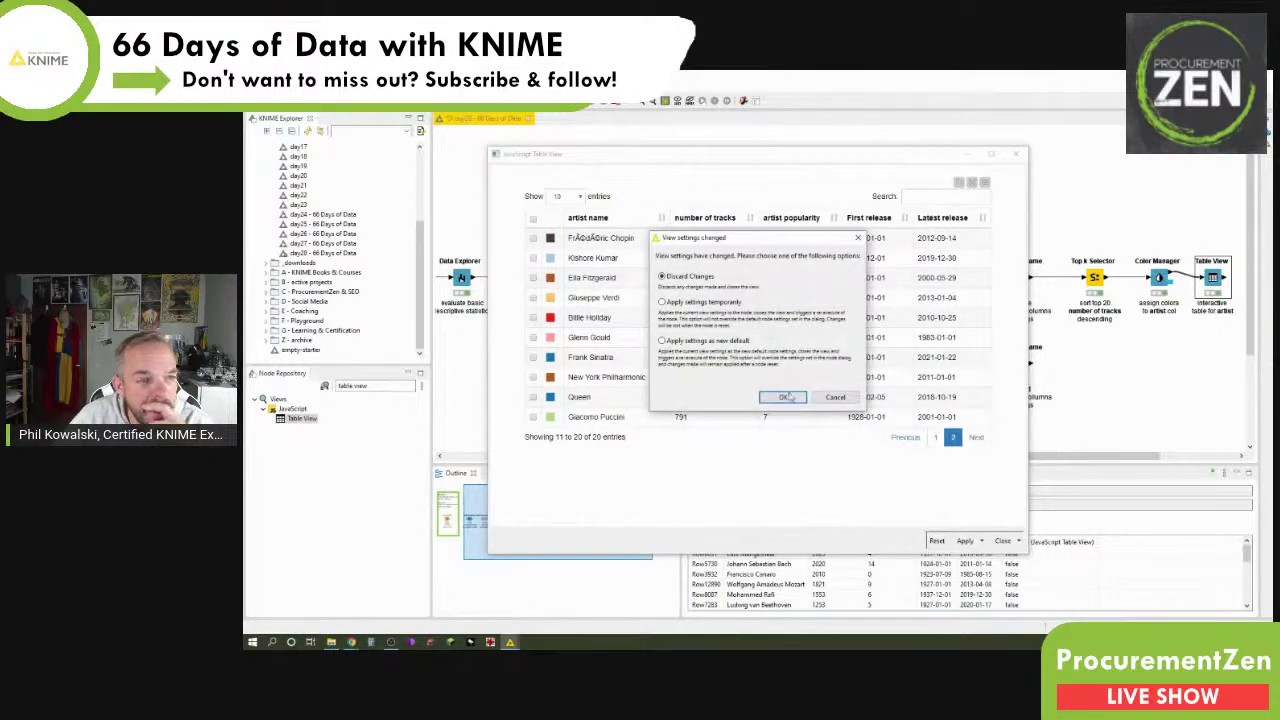
{"action": "left_click", "coordinate": [785, 398]}
Look over the end of the workflow and switch to the browser to review the Day 30 task text again
{"action": "left_click_drag", "start_coordinate": [1095, 456], "coordinate": [1250, 460]}
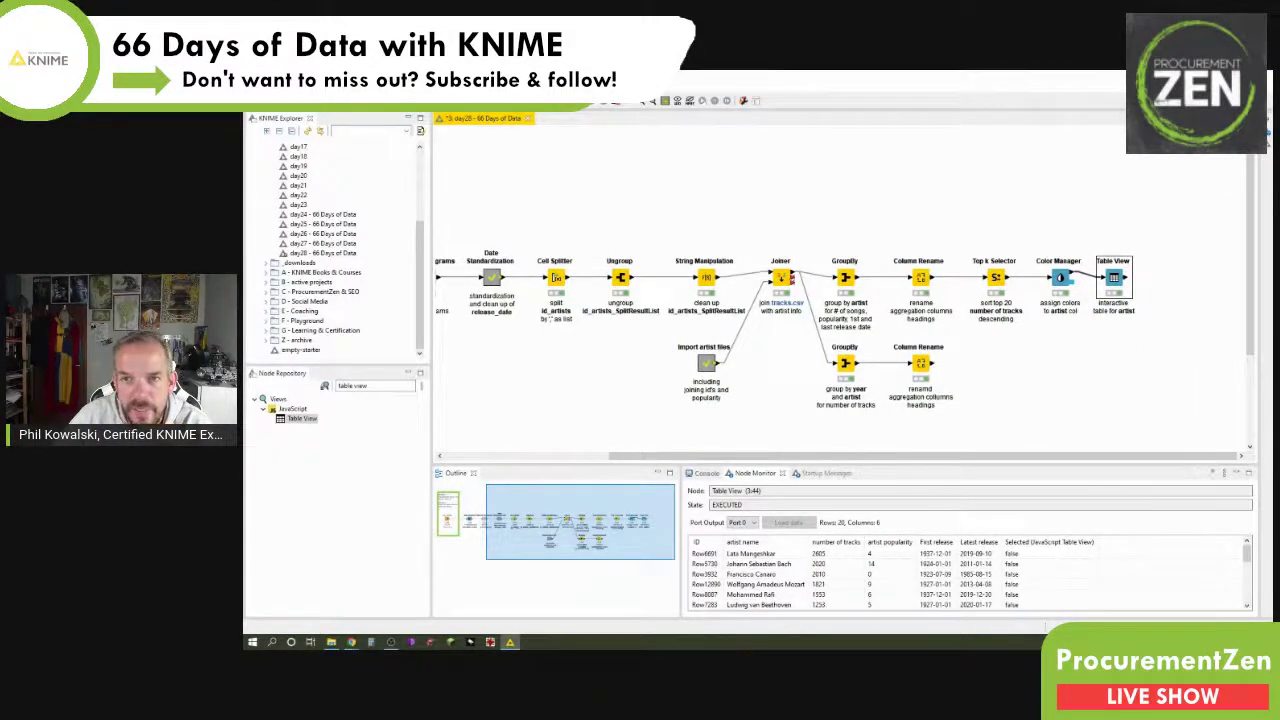
{"action": "key", "text": "alt+Tab"}
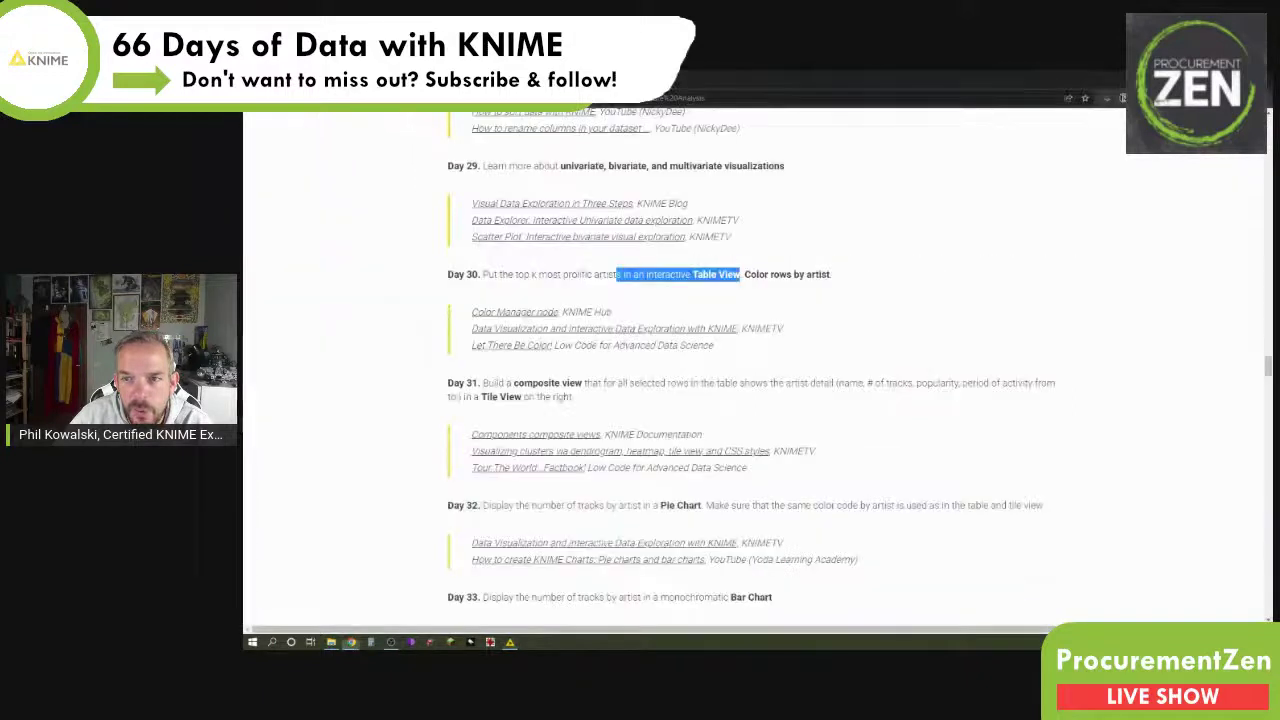
{"action": "left_click", "coordinate": [962, 315]}
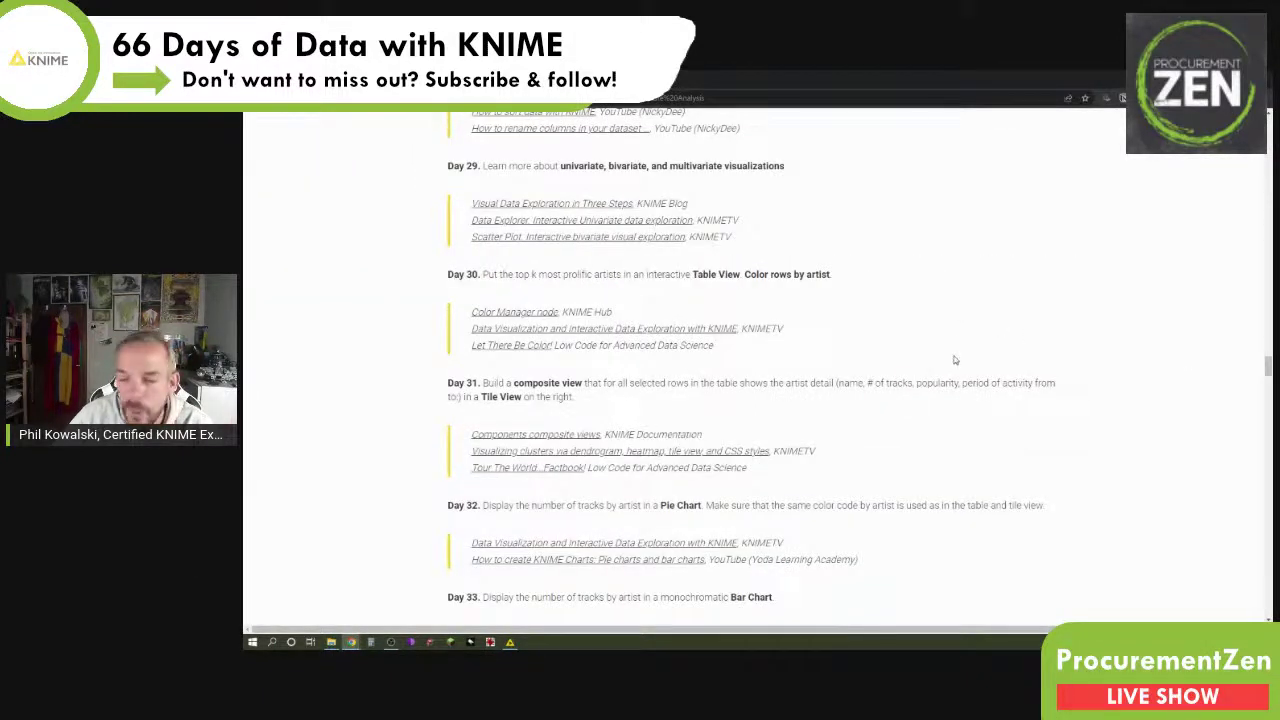